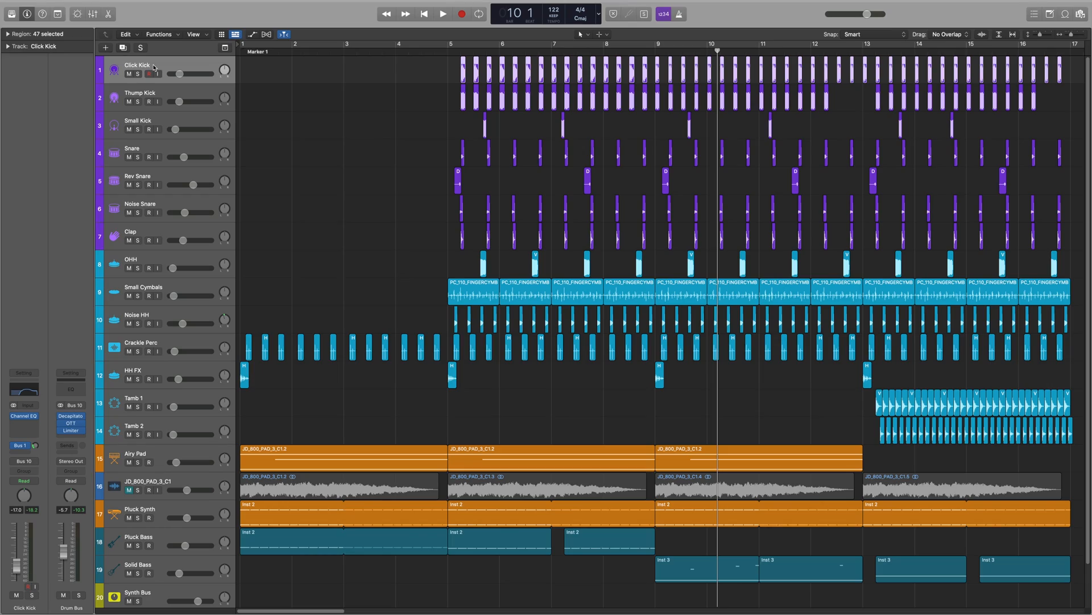
- Solo the Click Kick and Thump Kick tracks and play them together from just after bar 5
left_click(137, 74)
left_click(138, 101)
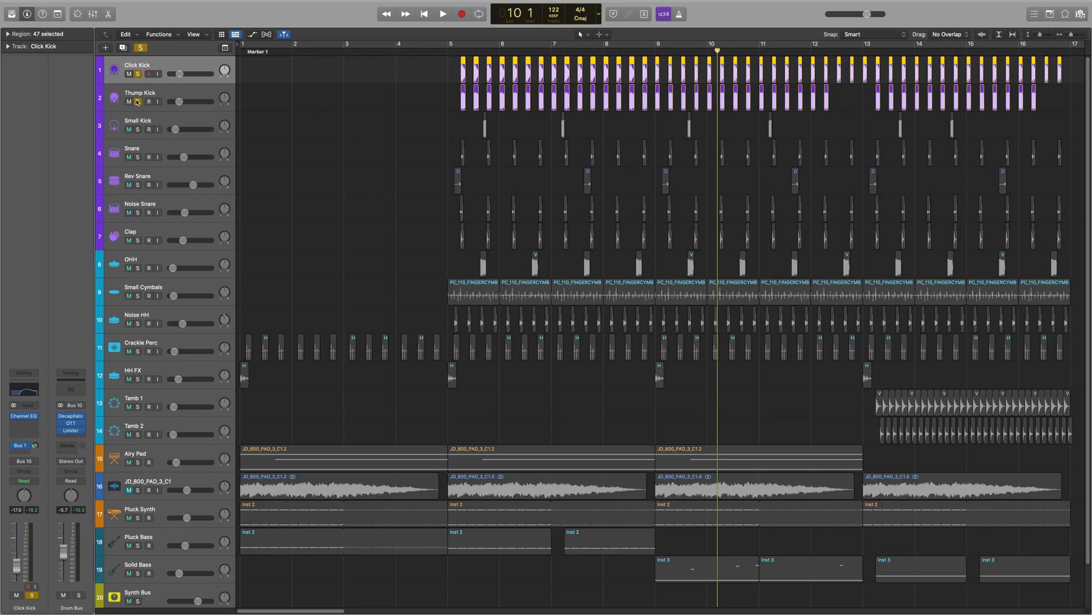
double_click(460, 52)
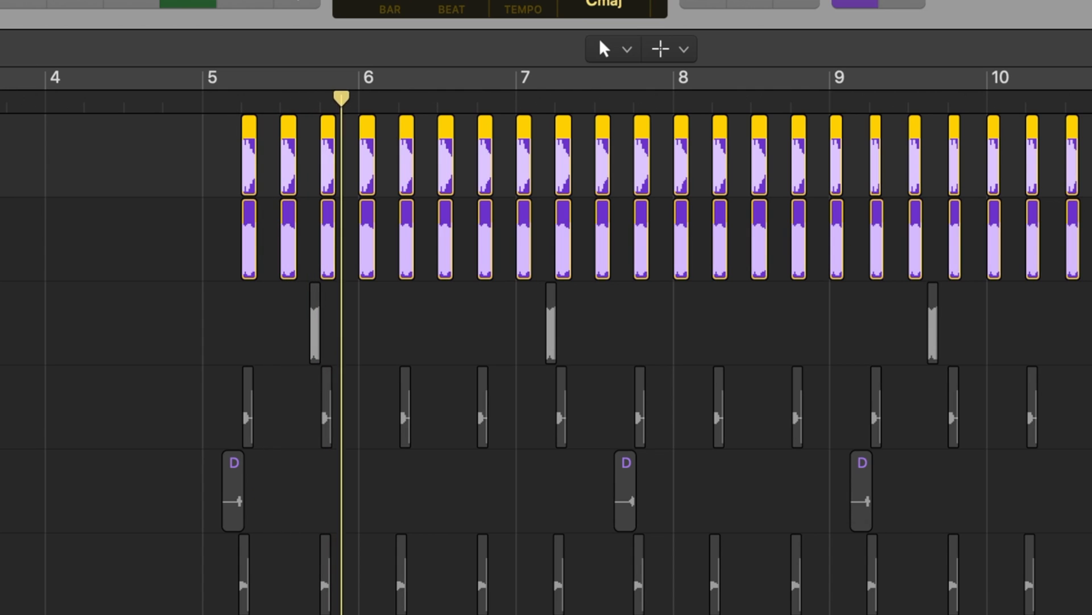
key("space")
- Remove the solo from the Thump Kick and listen to the Click Kick on its own
left_click(1, 239)
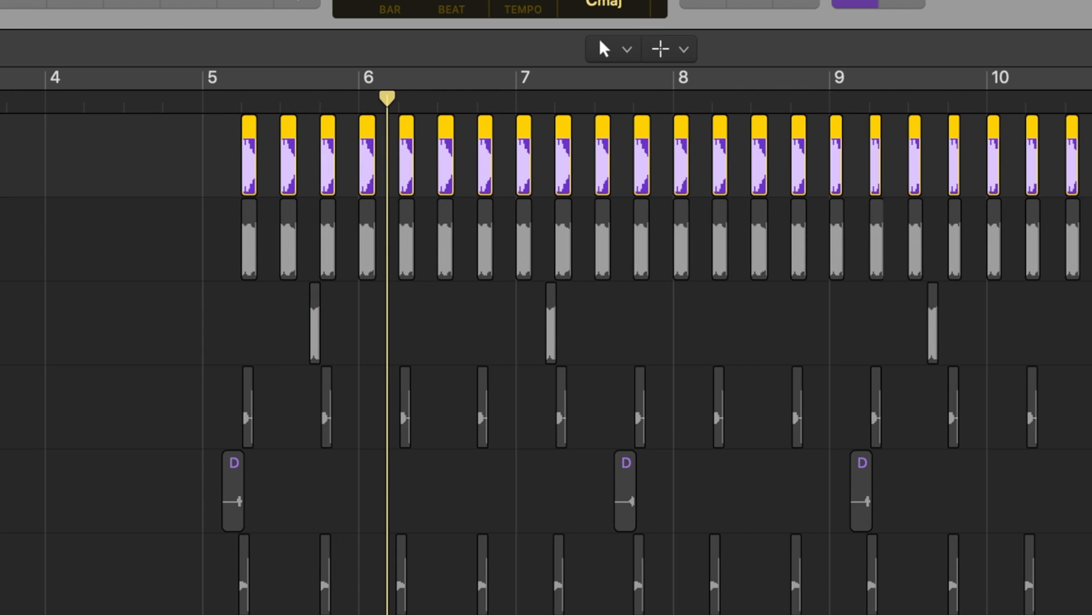
key("space")
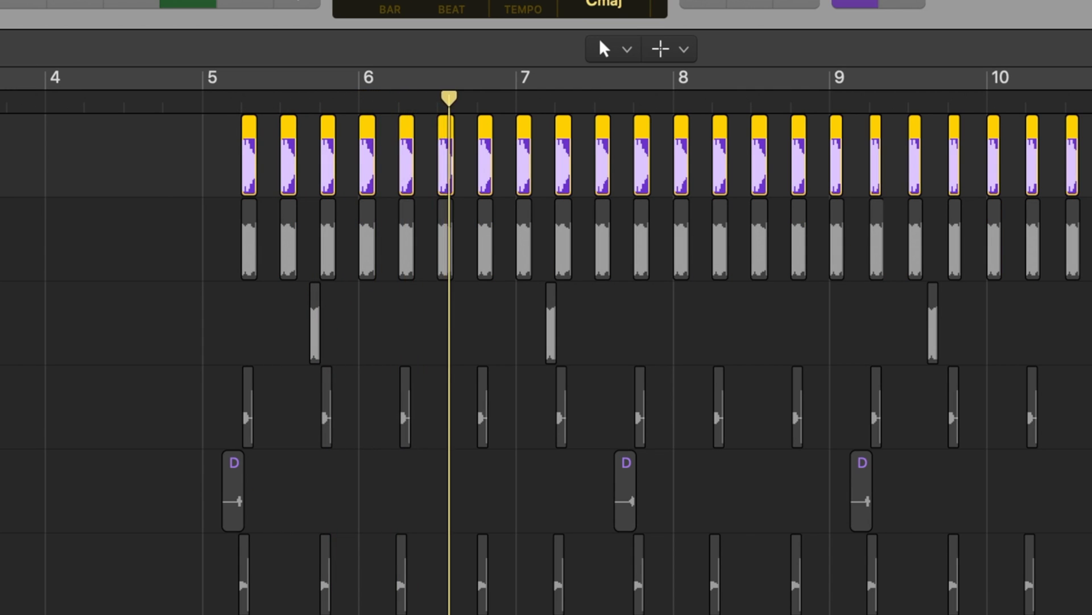
key("space")
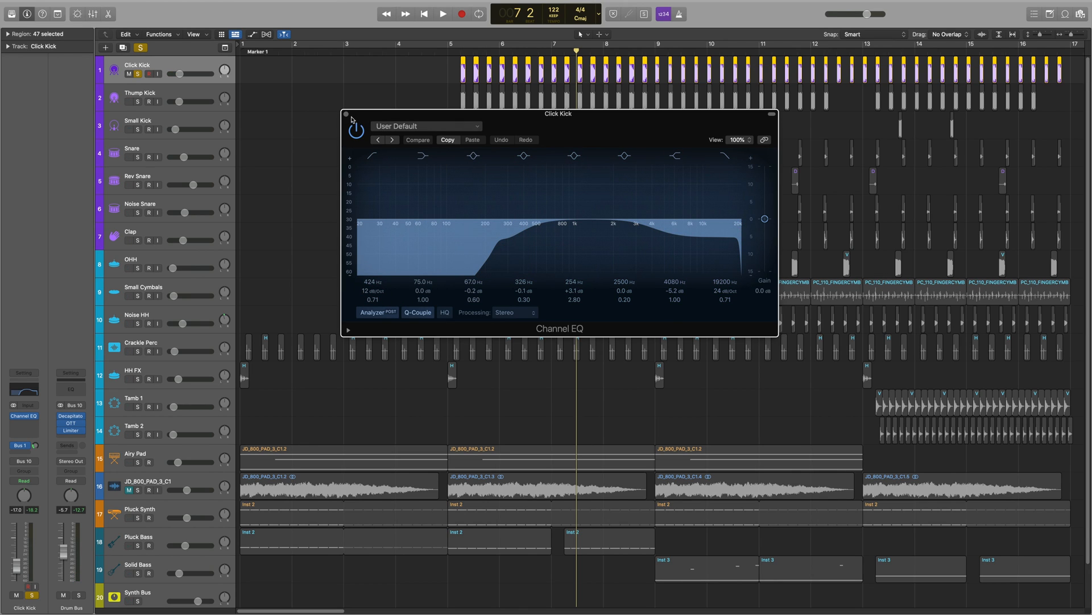
- Close the Click Kick's Channel EQ and review the ValhallaVintageVerb on its Bus 1 reverb channel
left_click(346, 115)
left_click(71, 424)
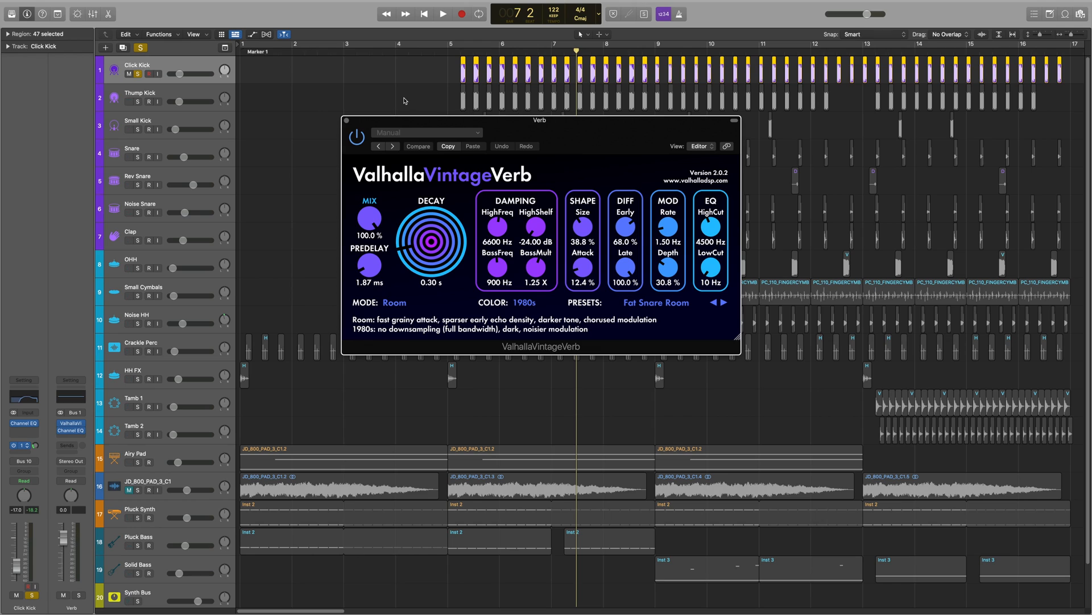
left_click(346, 121)
- Switch the solo from the Click Kick to the Thump Kick and play that track alone
left_click(138, 100)
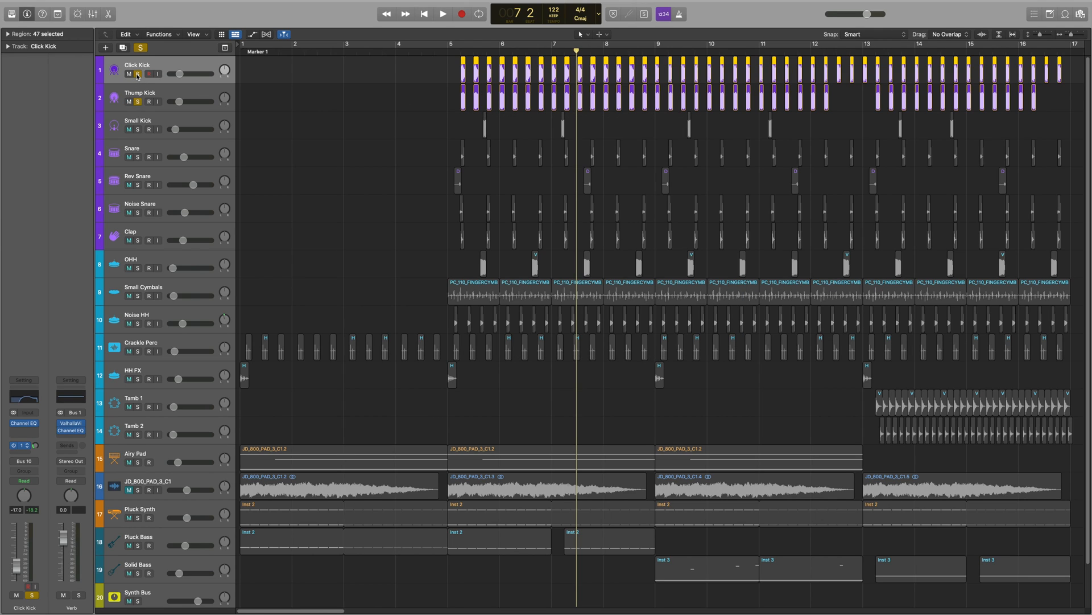
key("space")
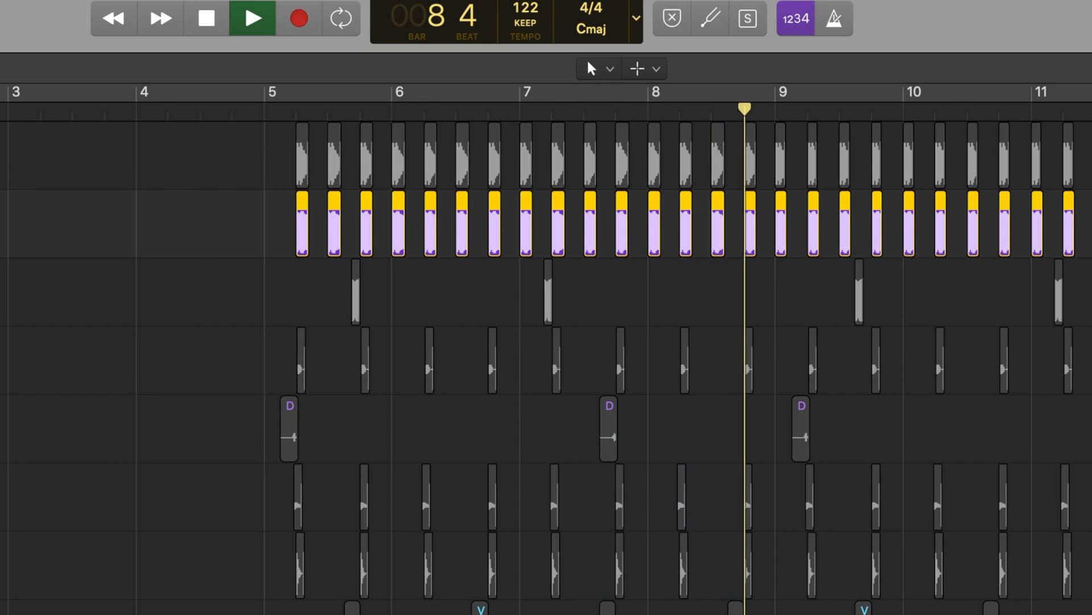
key("space")
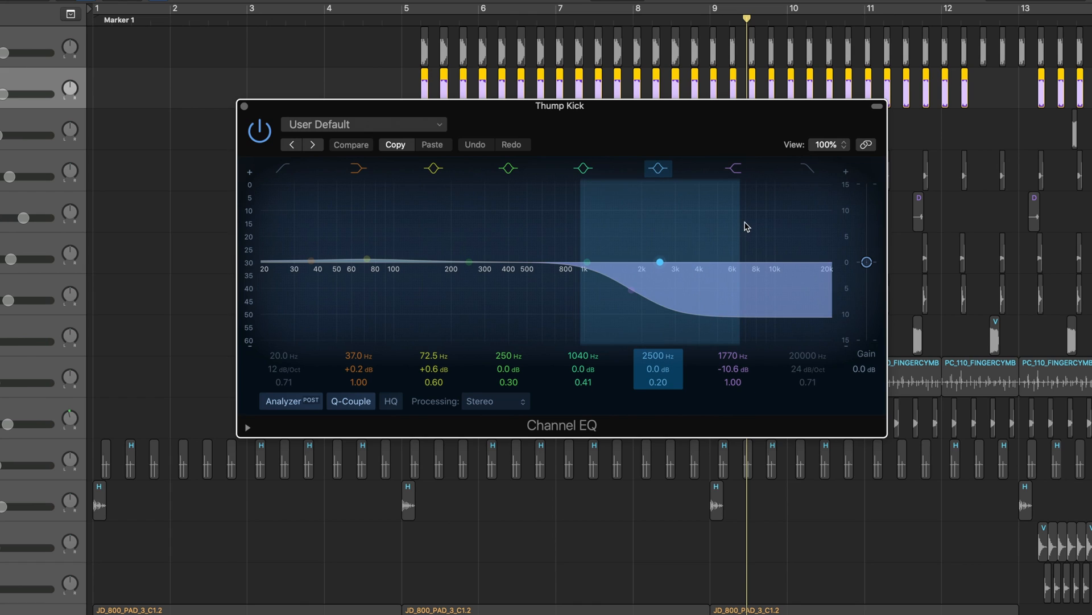
- Compare the Thump Kick with its Channel EQ bypassed and enabled, and play all three kick tracks together from bar 5
left_click(259, 131)
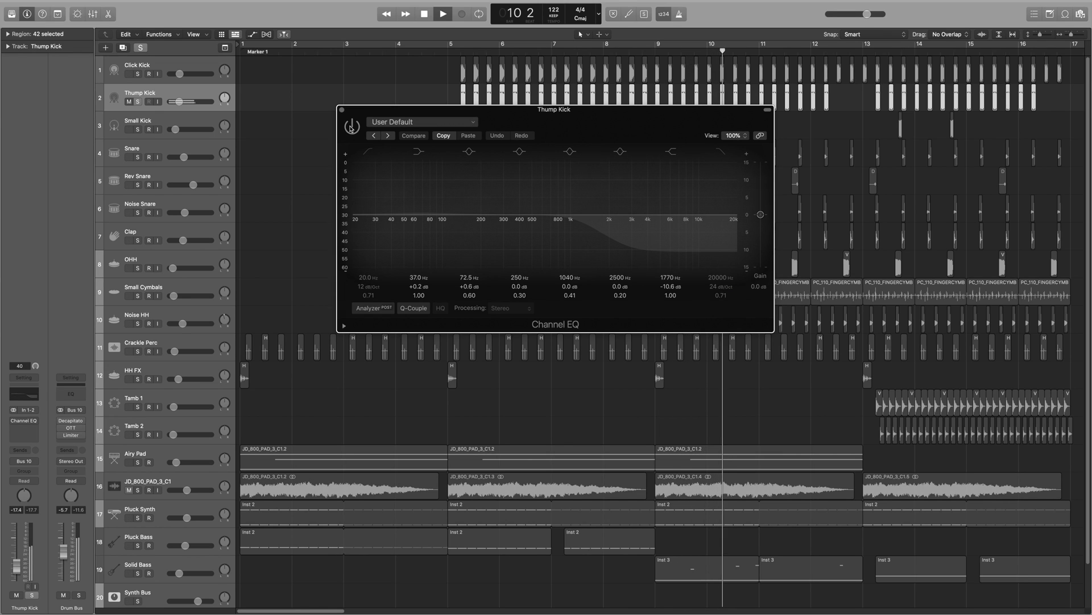
left_click(351, 126)
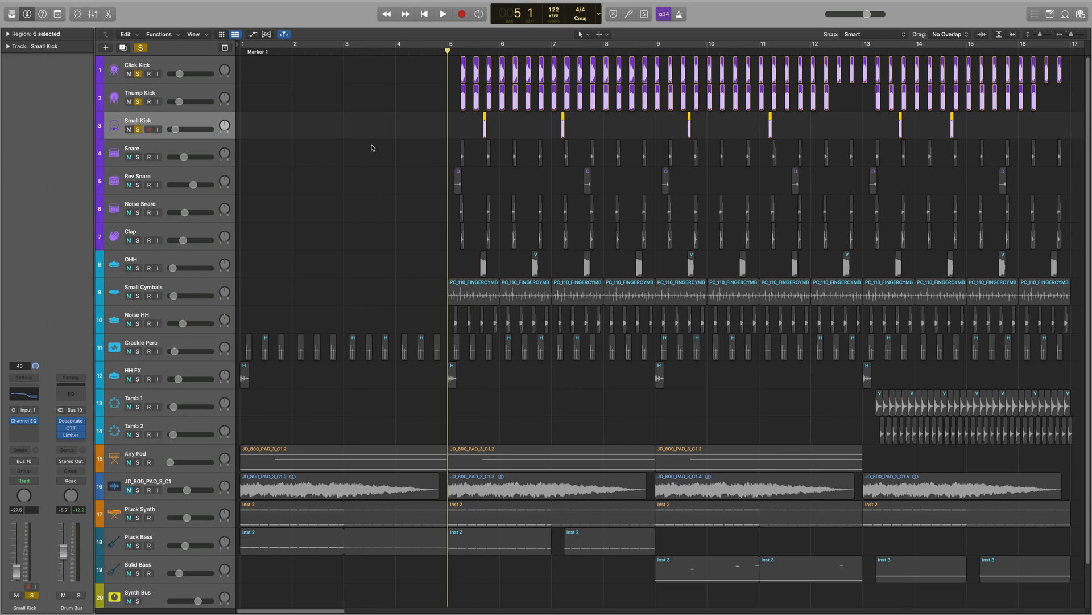
key("space")
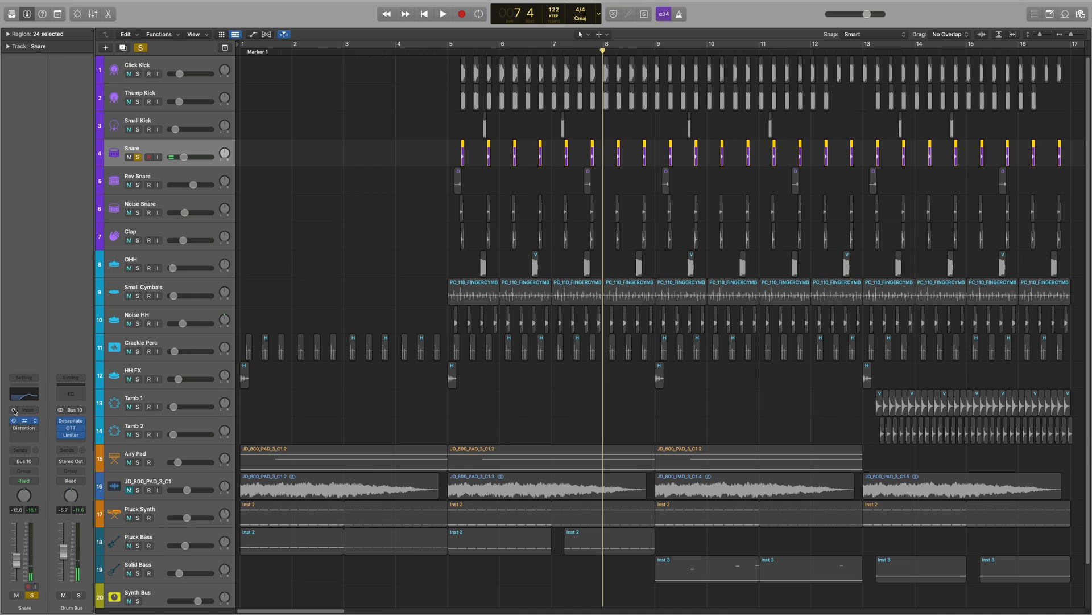
- Review the Channel EQ and Distortion plug-ins on the soloed Snare during playback, and hide their windows
left_click(20, 397)
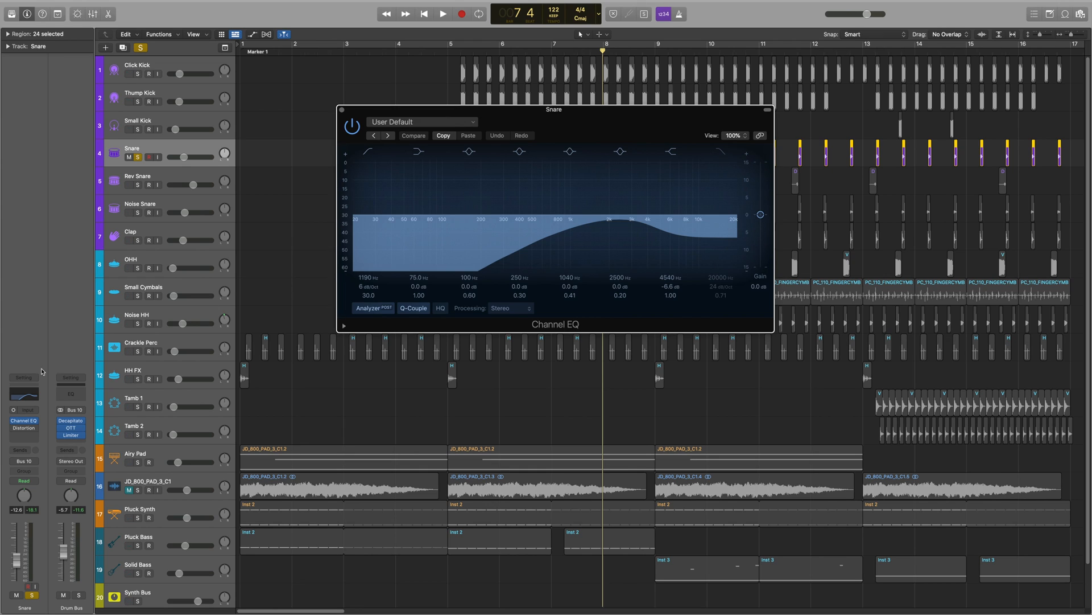
left_click(22, 427)
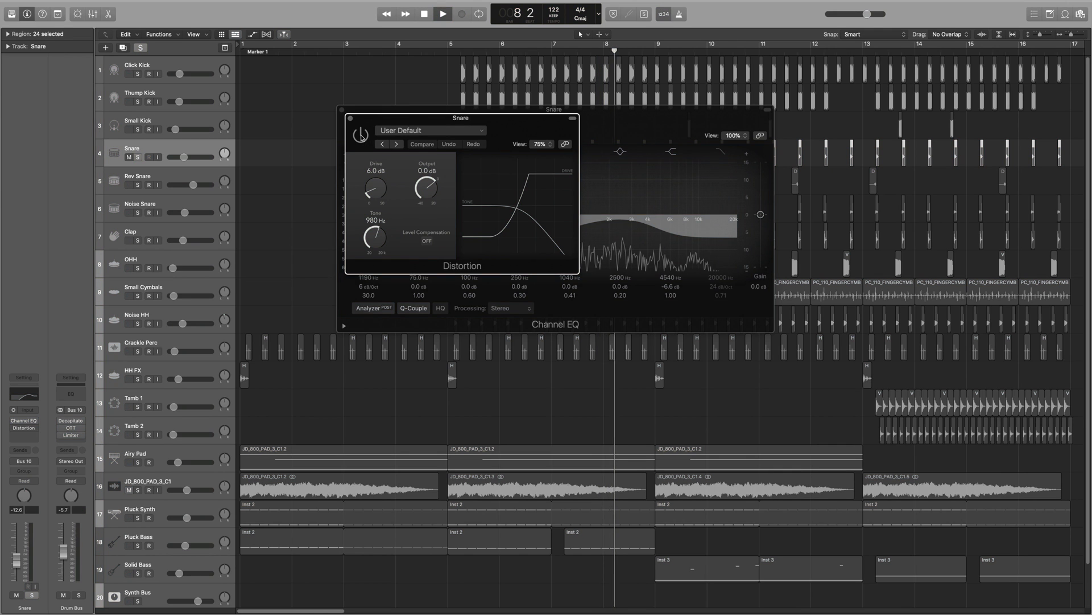
key("space")
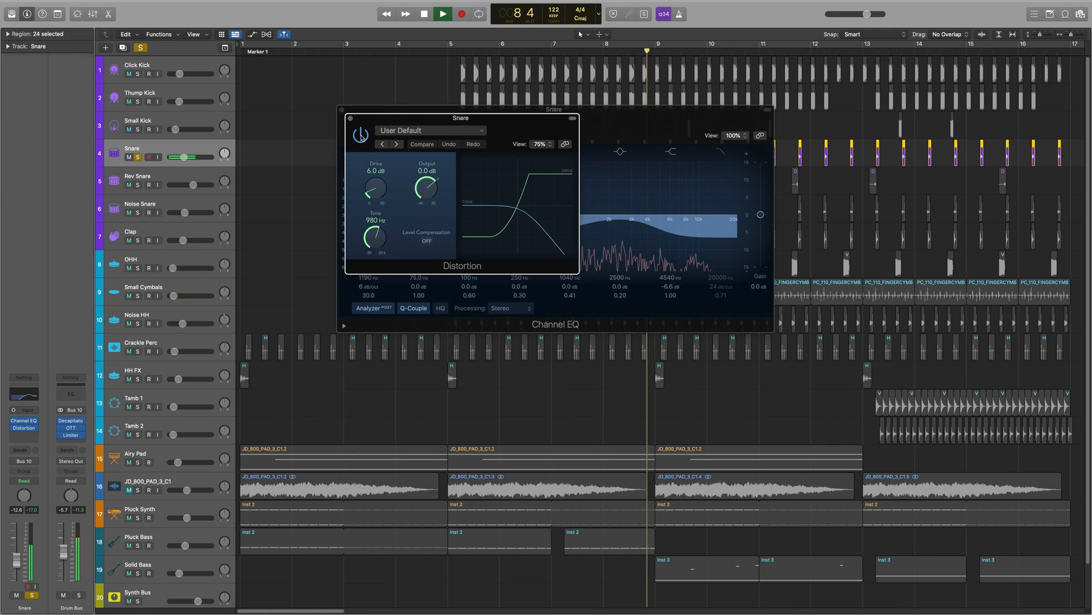
key("v")
key("space")
- Play the Rev Snare together with the Snare from bar 5, and leave only the Rev Snare soloed
left_click(138, 176)
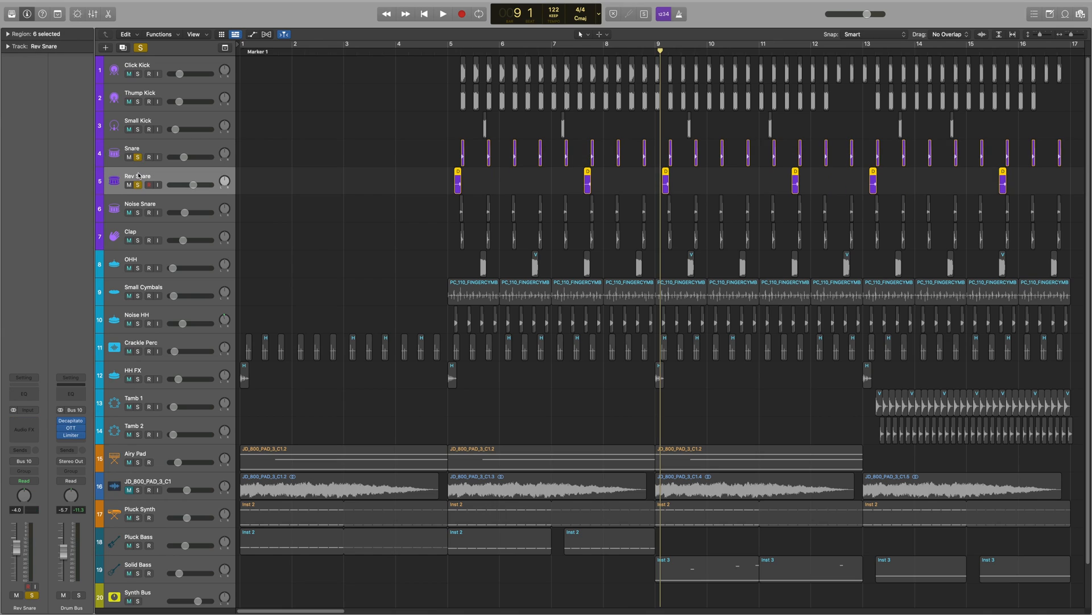
left_click(450, 53)
key("space")
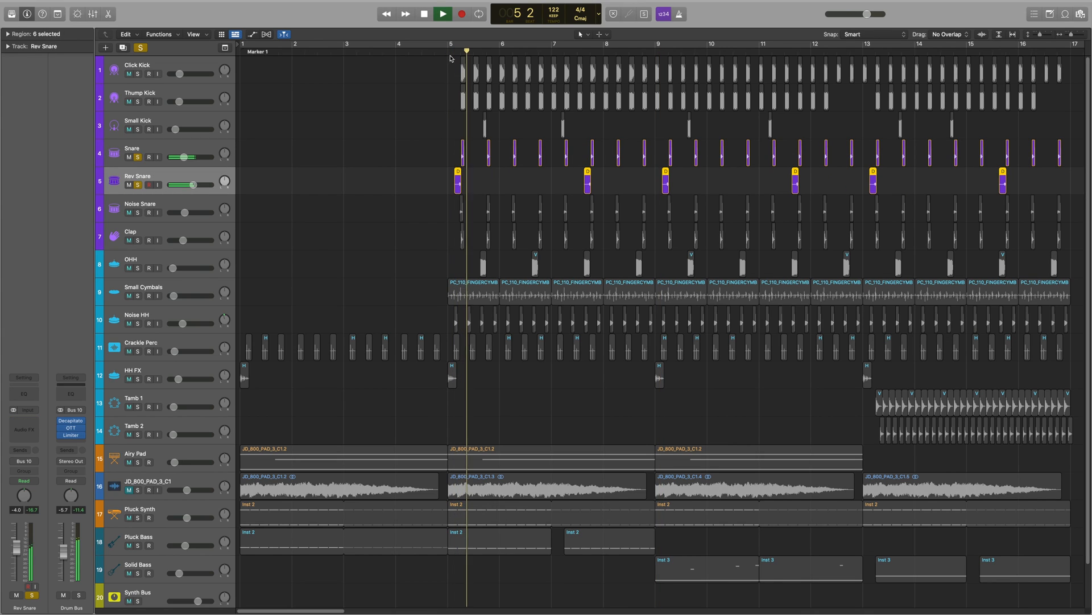
left_click(138, 157)
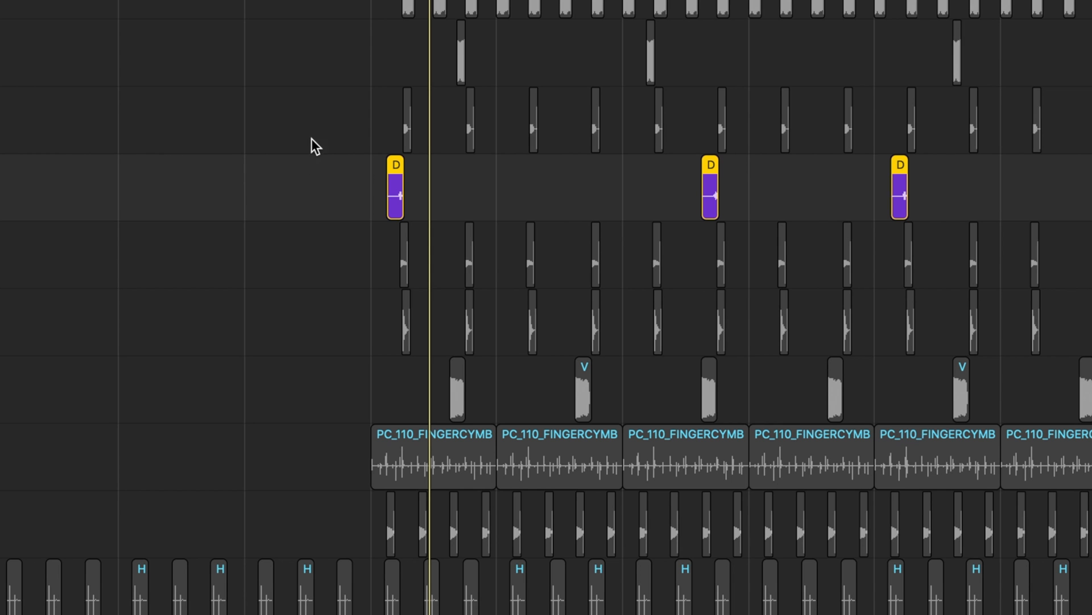
- Show the Bounce In Place command for the first Snare region without running it
left_click(407, 113)
right_click(407, 114)
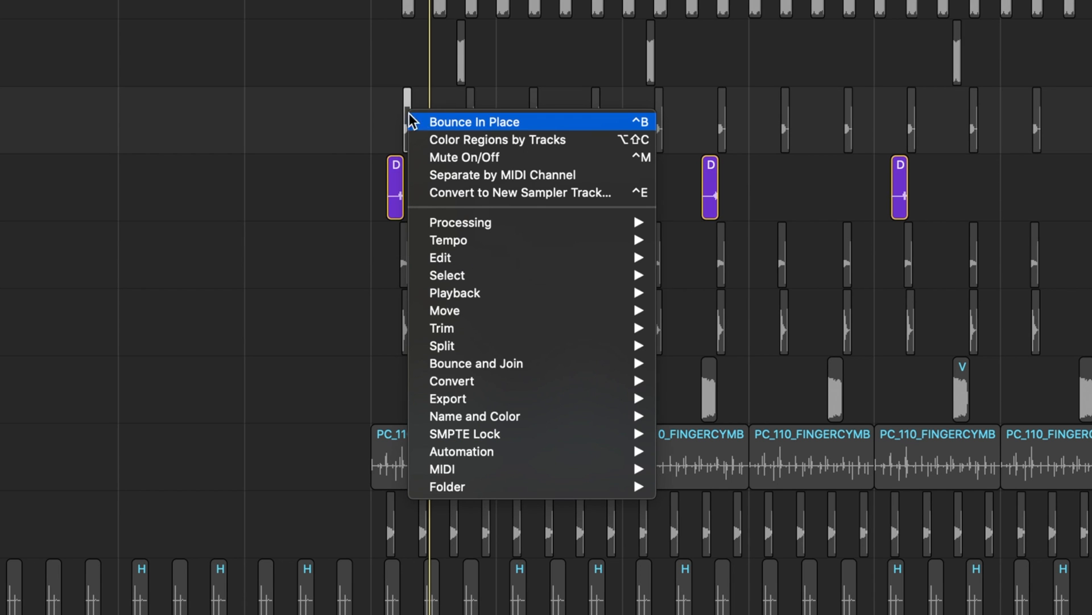
left_click(183, 261)
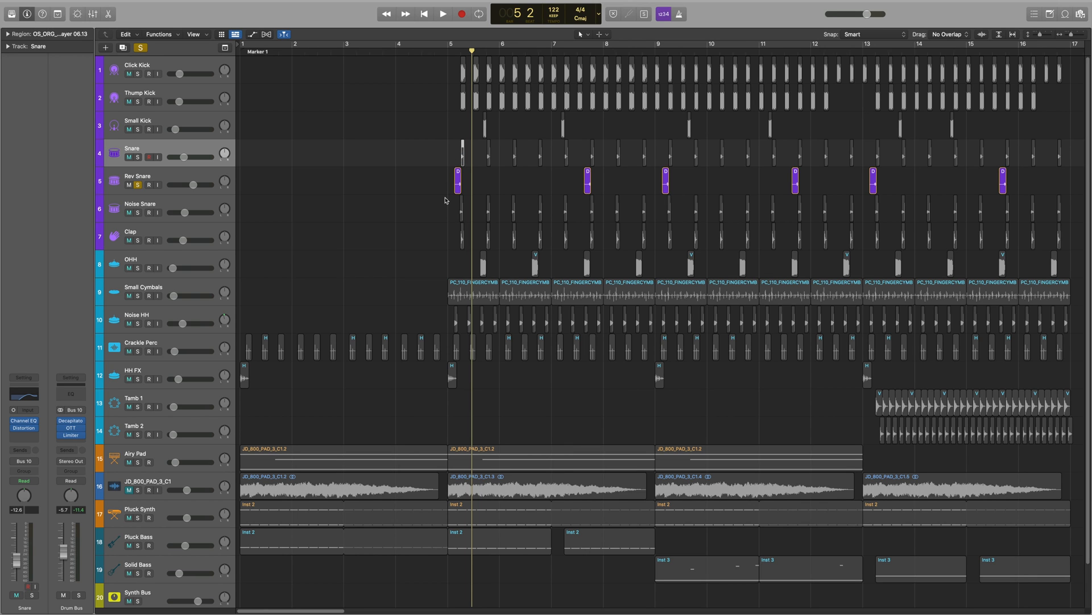
- Select the first Rev Snare region and expand its region parameters in the inspector
left_click(460, 189)
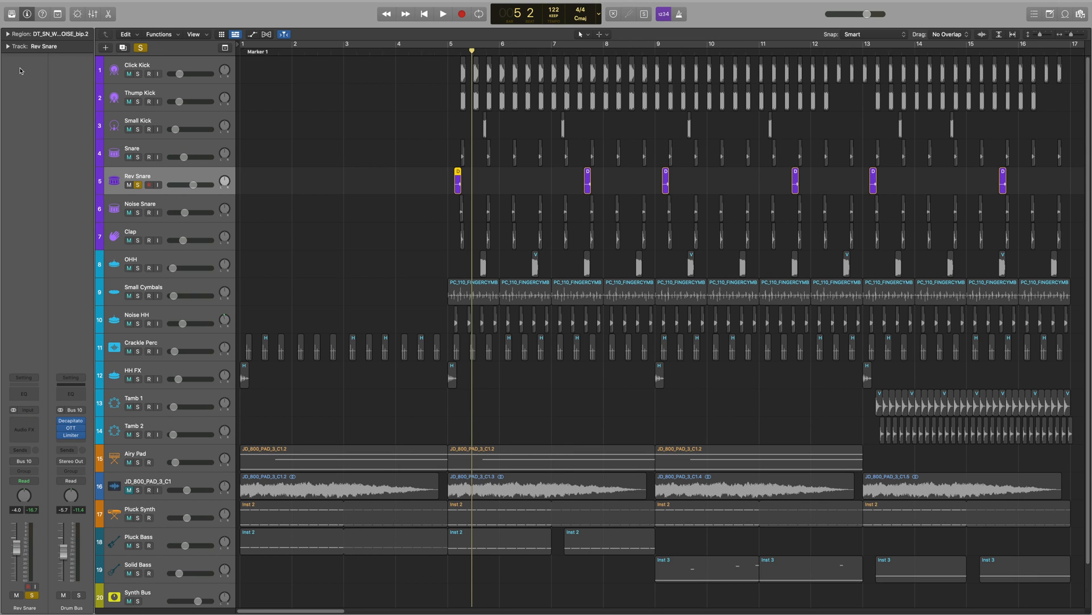
left_click(7, 34)
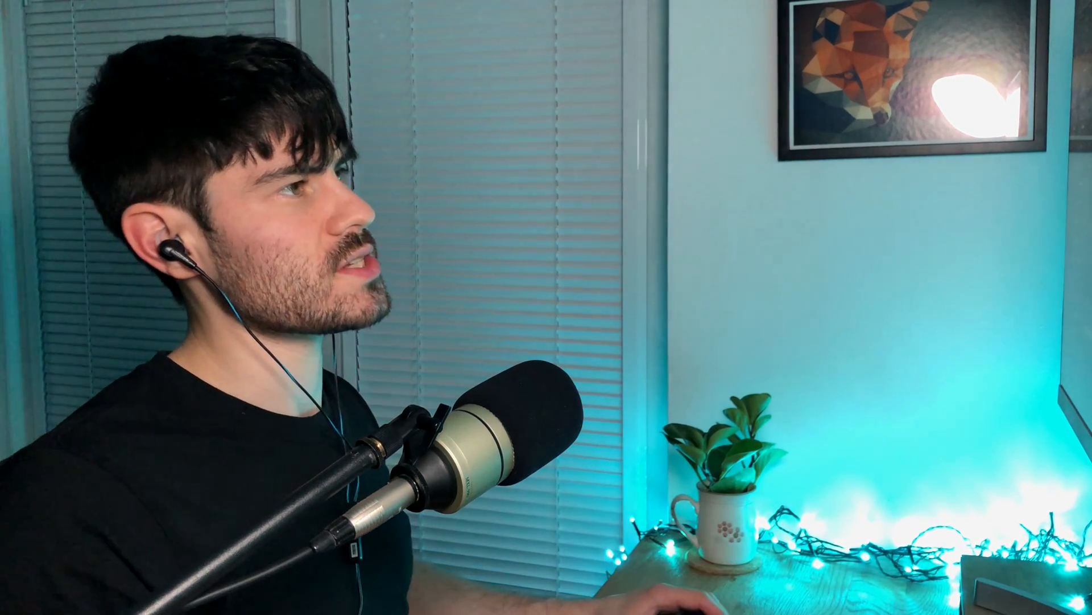
- Listen to the soloed Noise Snare track and examine its Channel EQ curve
left_click_drag(137, 157, 139, 243)
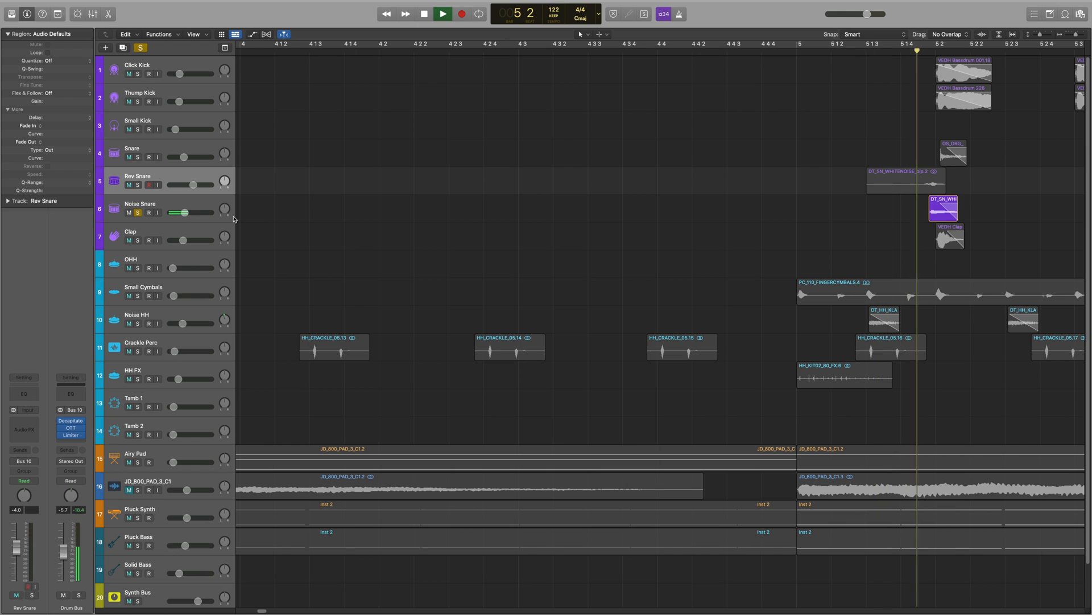
key("super+Right")
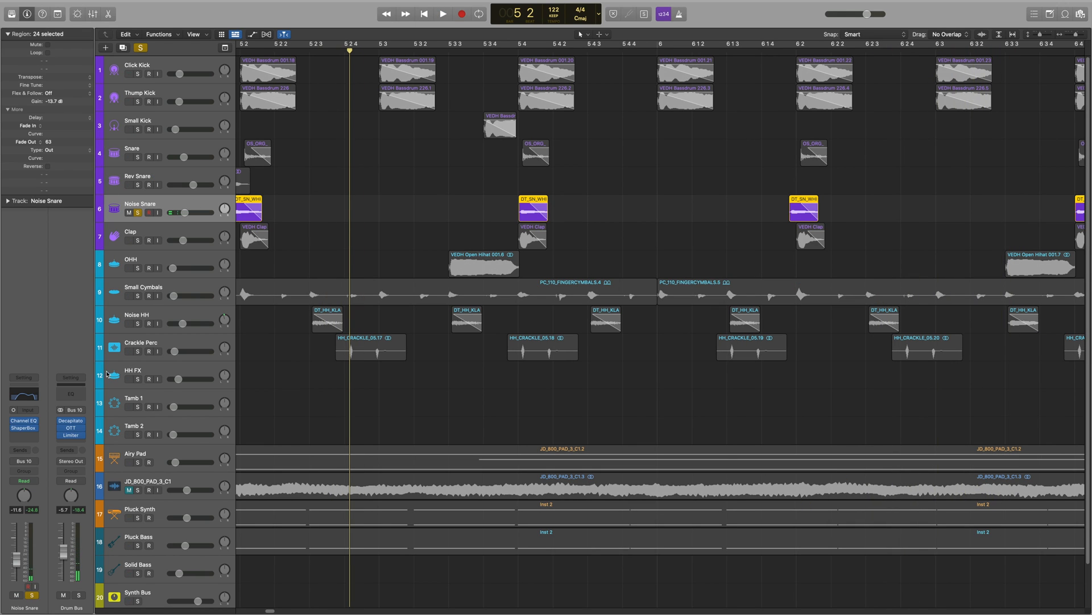
key("space")
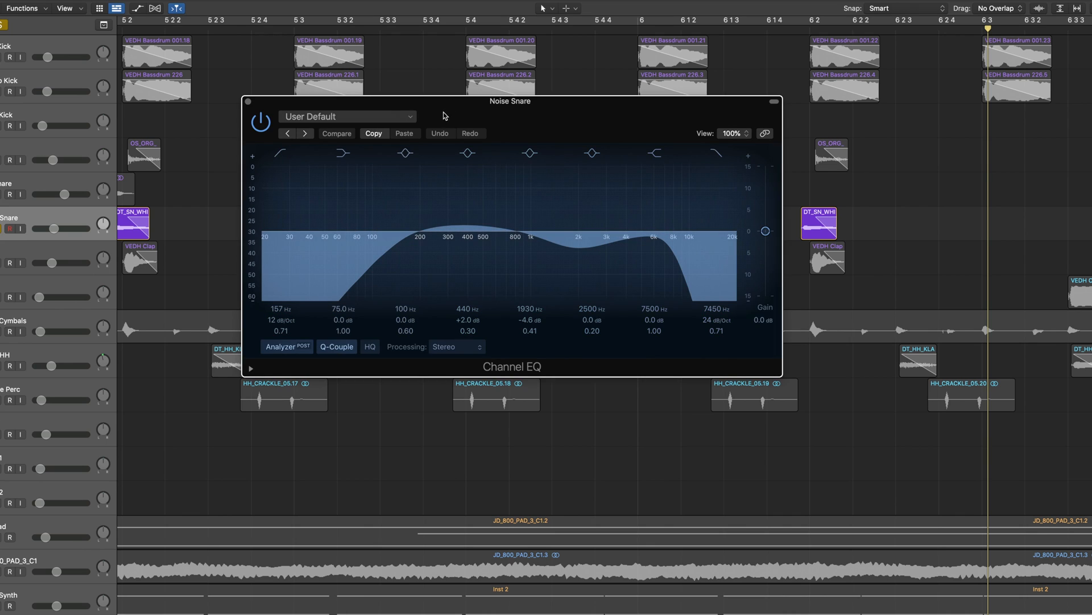
left_click_drag(445, 116, 441, 135)
- Try different envelope Release times, including 80.8 ms, in the Noise Snare's ShaperBox 2 during playback
key("space")
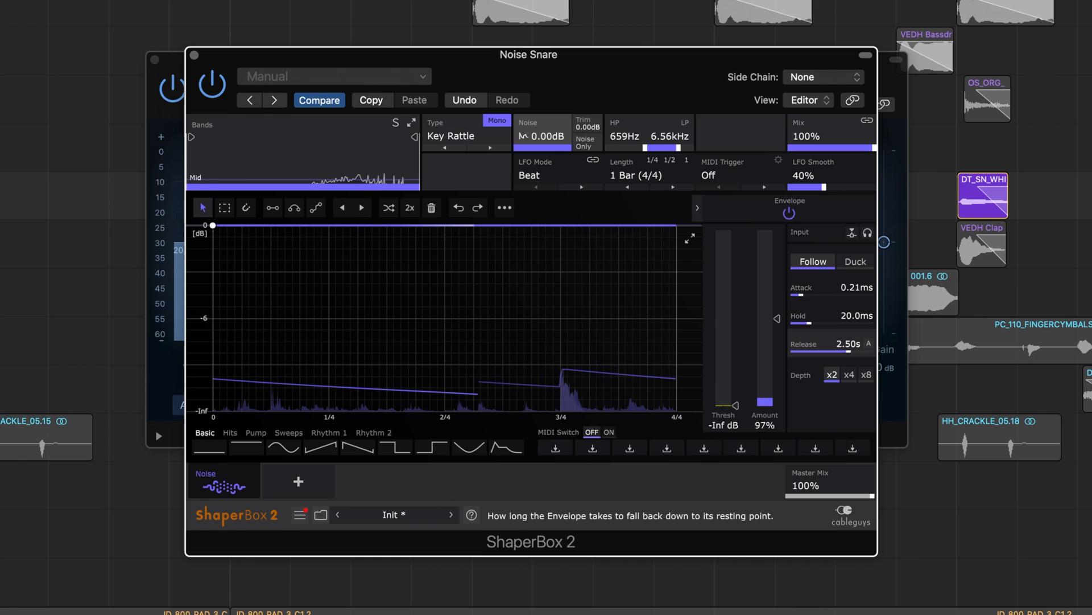
left_click_drag(848, 351, 816, 351)
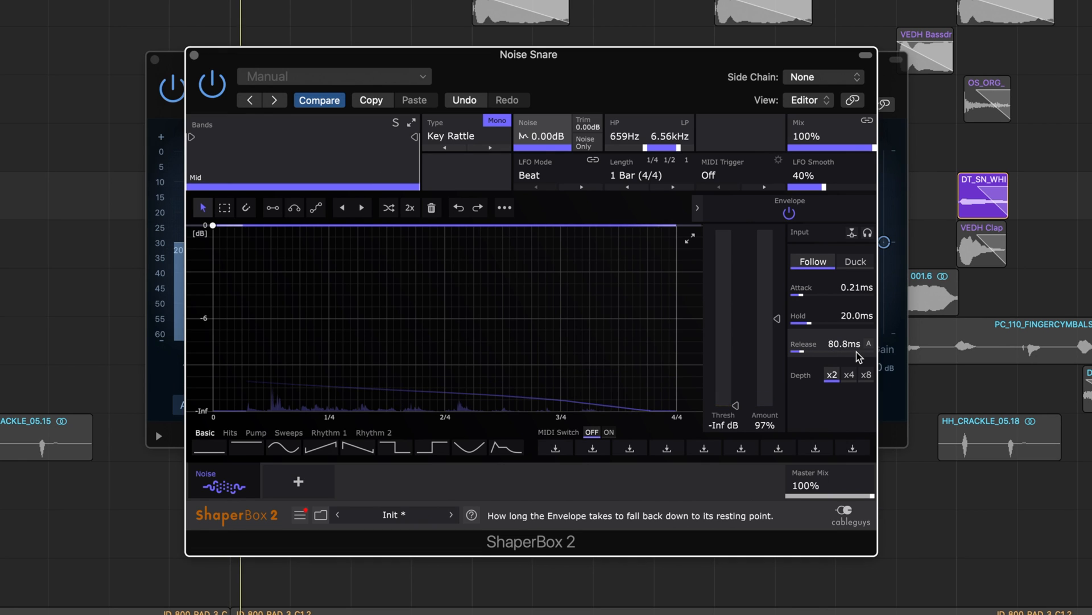
left_click_drag(821, 352, 832, 351)
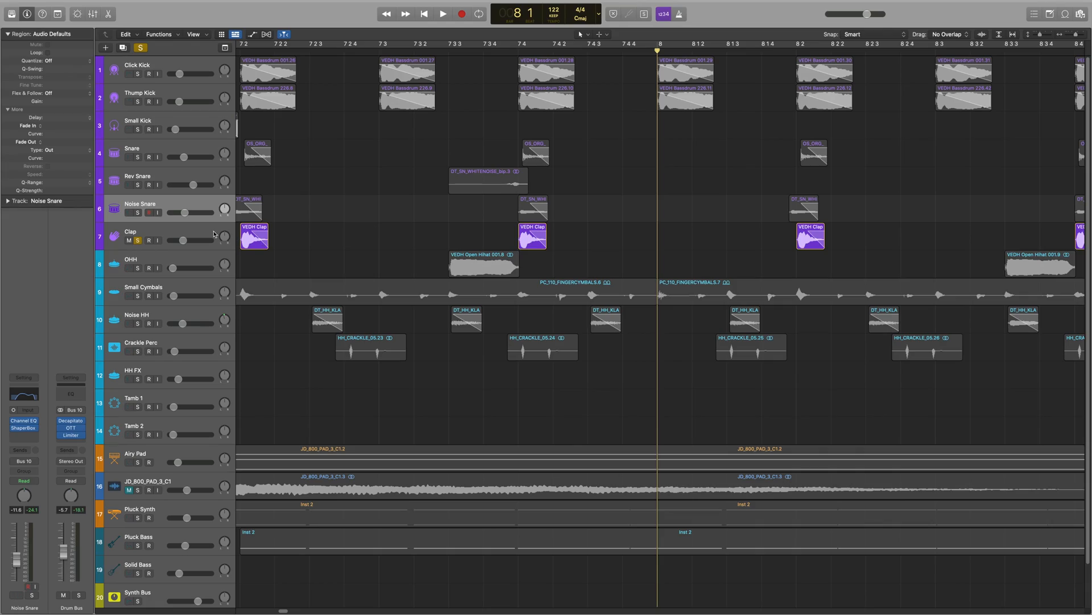
- Select and play the soloed Clap track, and examine its Channel EQ settings
left_click(214, 234)
key("space")
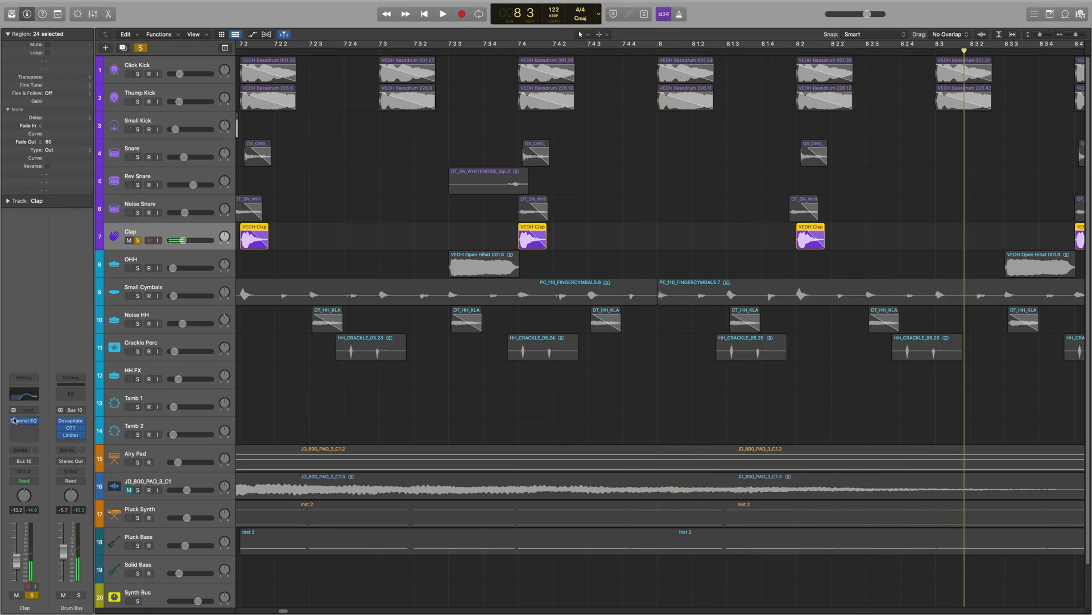
left_click(24, 394)
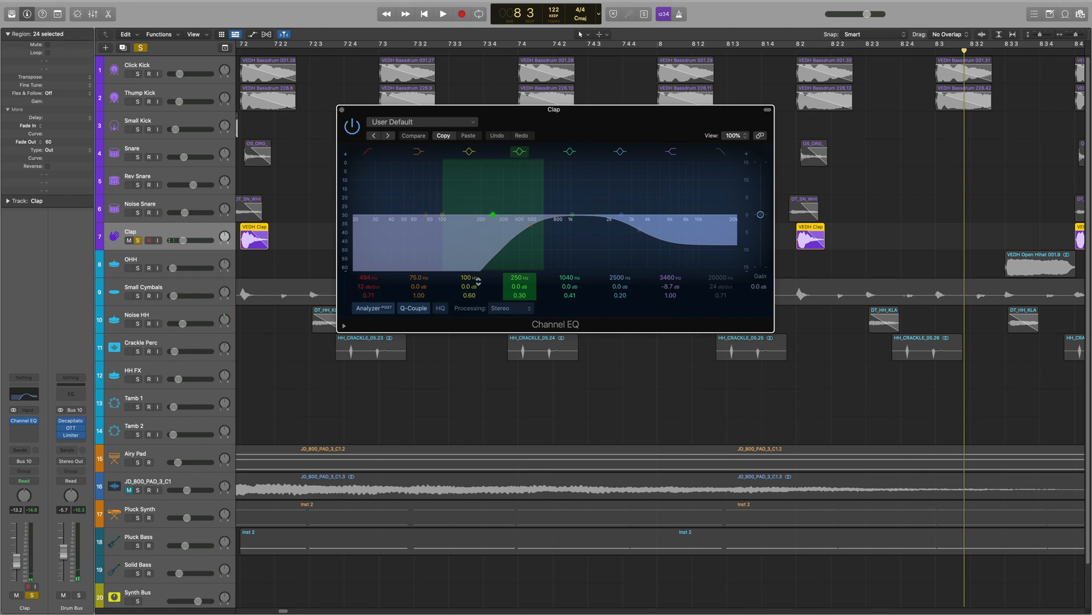
left_click(341, 109)
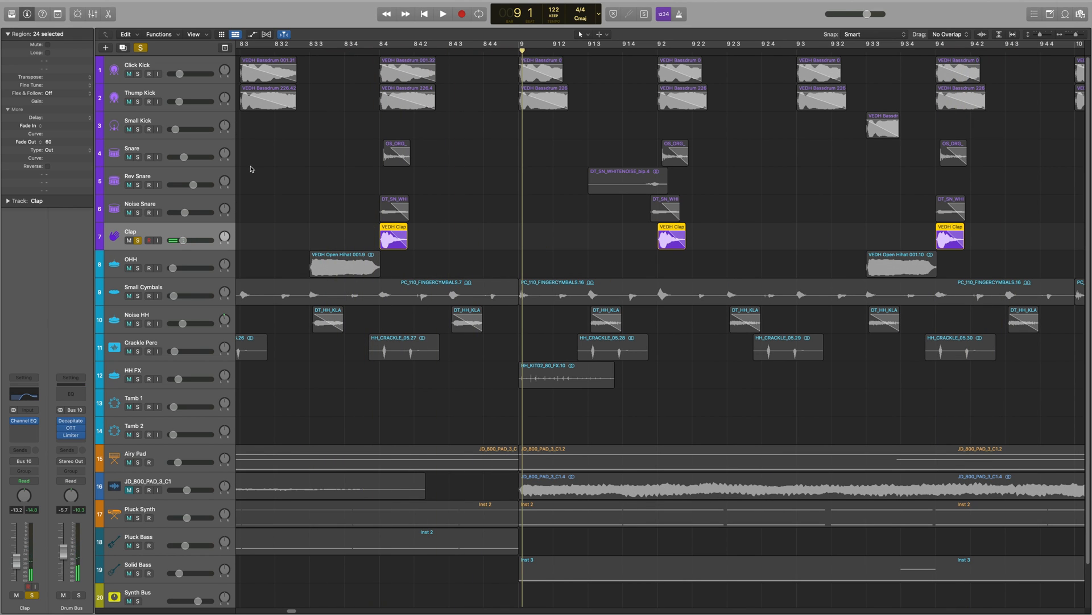
- Solo the Snare, Rev Snare and Noise Snare alongside the Clap, and play the full snare layering around bar 9
left_click(138, 157)
left_click(137, 185)
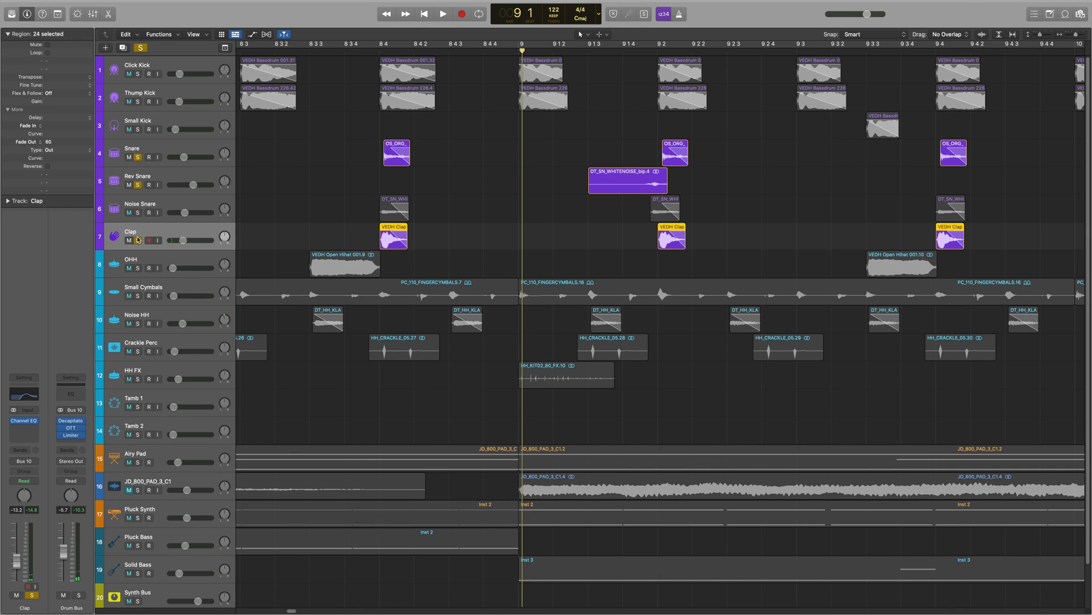
left_click(138, 212)
key("space")
key("space")
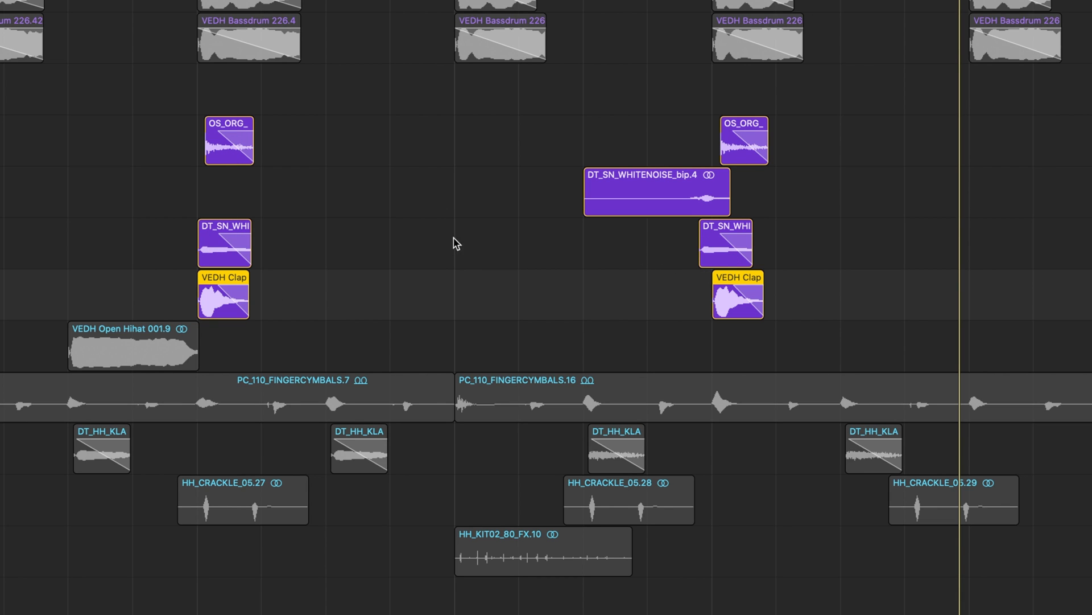
left_click(705, 250)
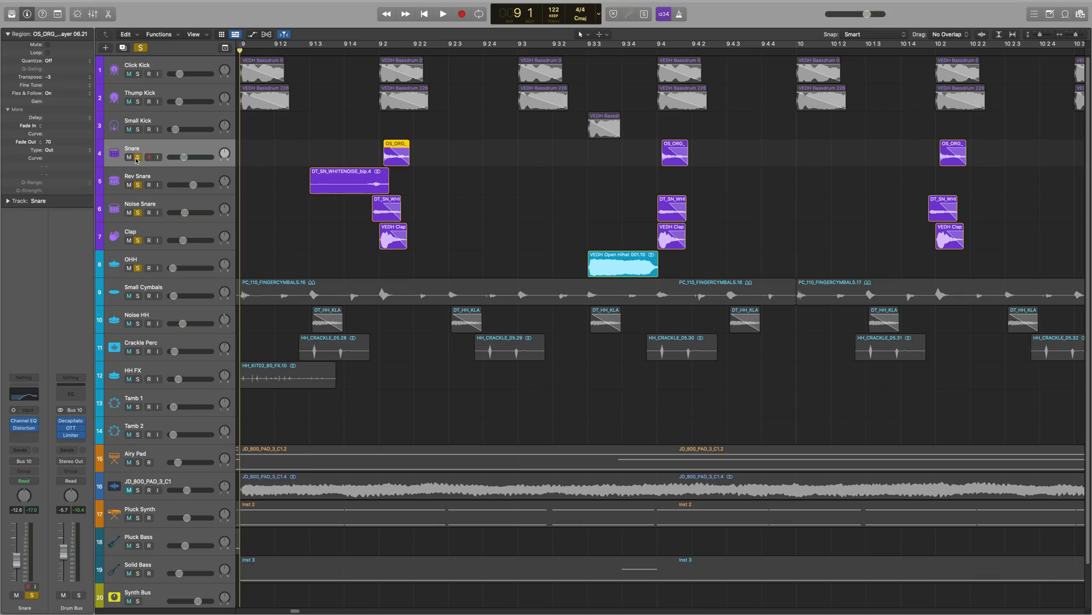
- Remove the solo from the Snare, Rev Snare and Noise Snare tracks
left_click_drag(137, 158, 139, 242)
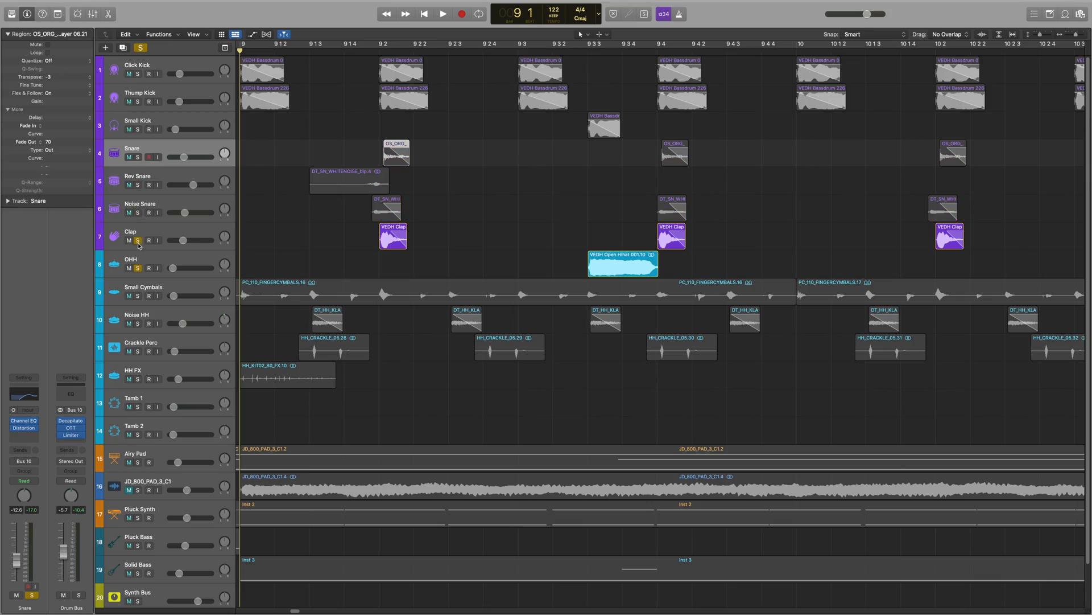
- Play the OHH track and compare its sound with the Vocal Transformer bypassed and switched back on
key("space")
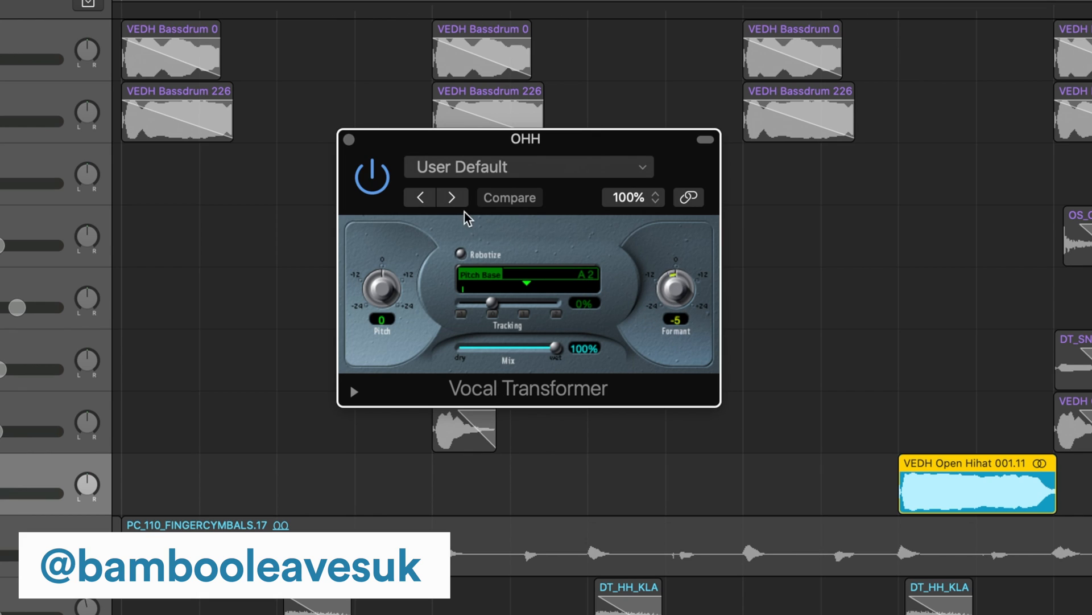
left_click(379, 182)
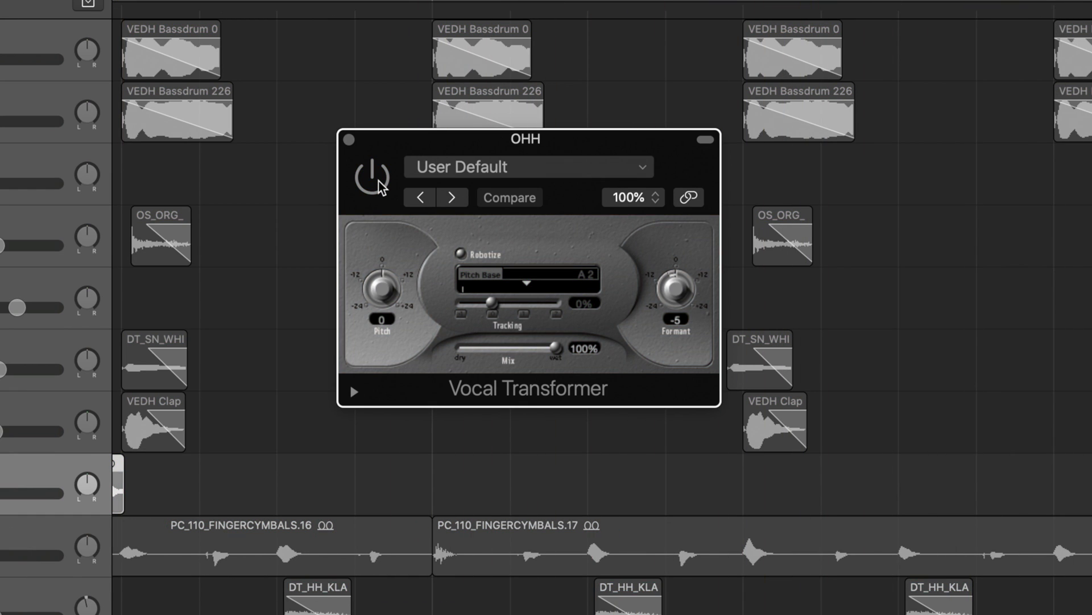
left_click(379, 182)
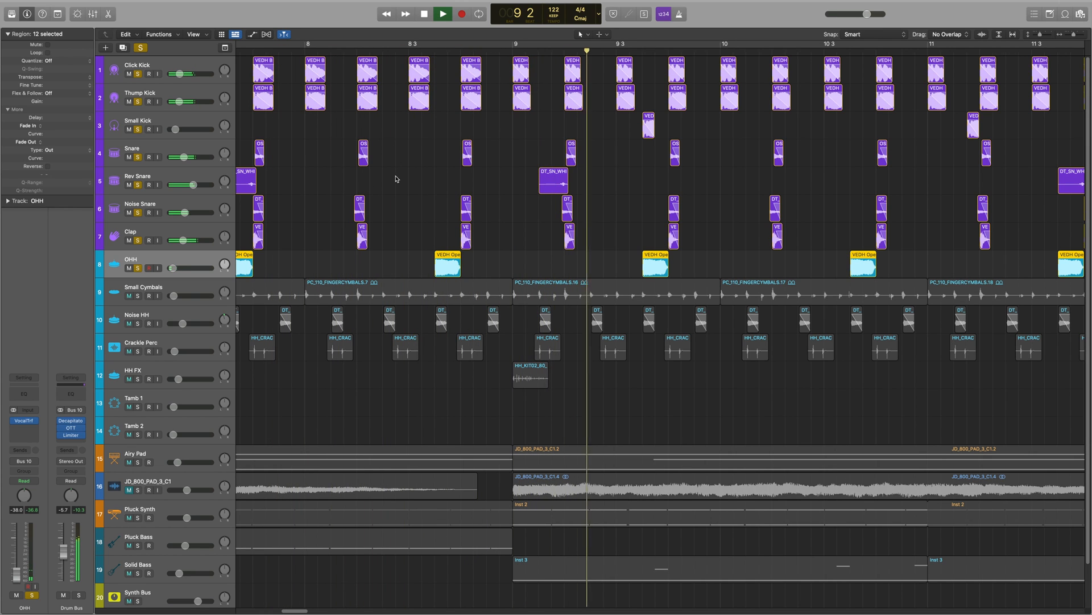
- Select and solo the Small Cymbals track, rewind, and play it from around bar 6
left_click(137, 294)
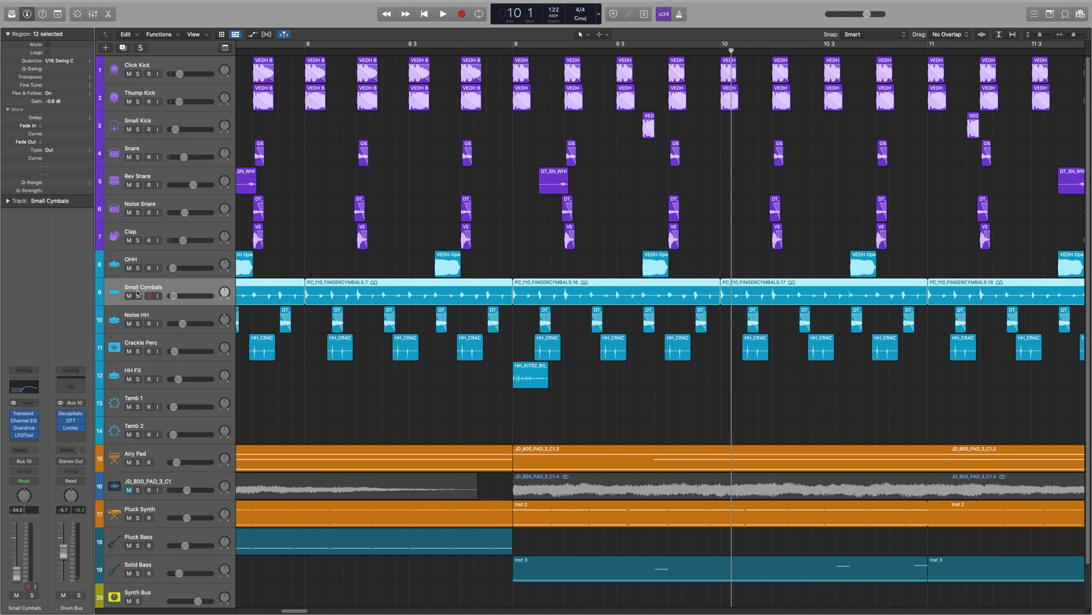
key("space")
key("comma")
left_click(137, 296)
key("space")
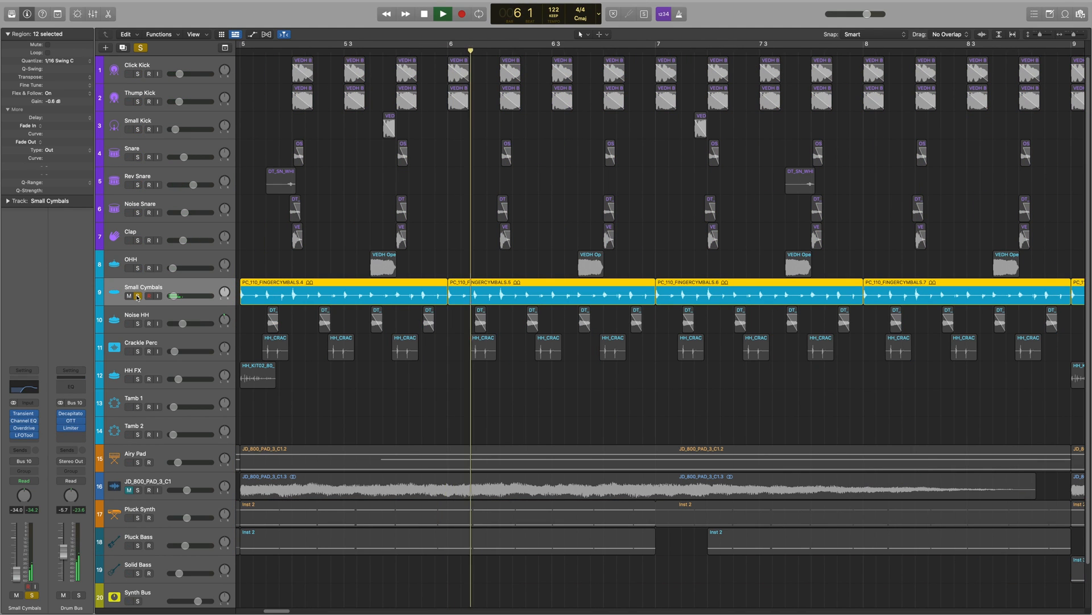
key("space")
key("space")
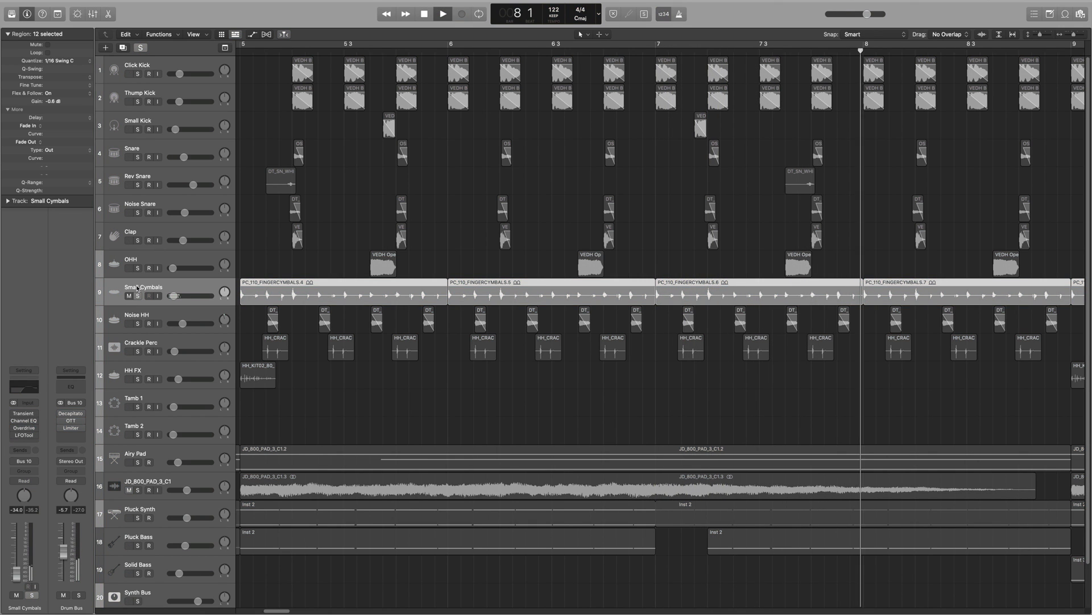
key("space")
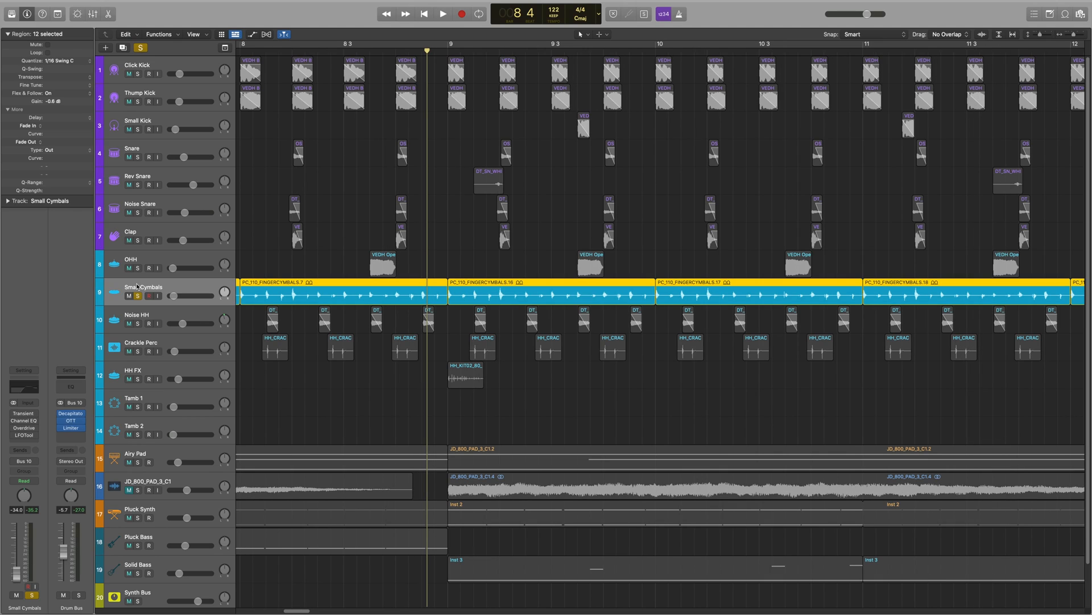
- Switch the Small Cymbals' Transient Master, Channel EQ, Overdrive and LFOTool back on in turn, and play the track while reviewing them
left_click(16, 416)
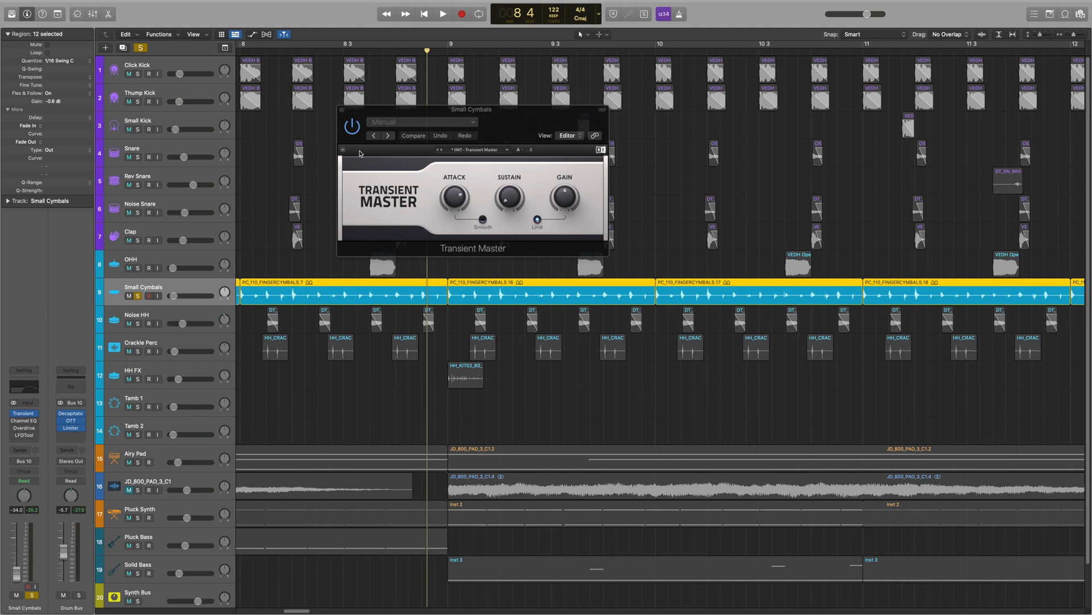
left_click_drag(498, 124, 536, 202)
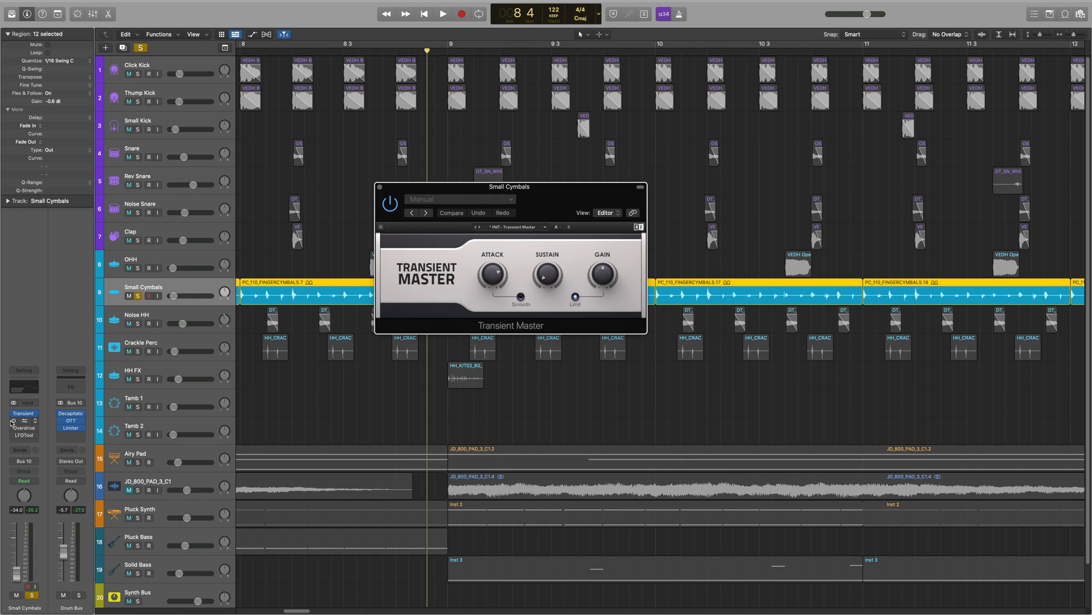
left_click(13, 422)
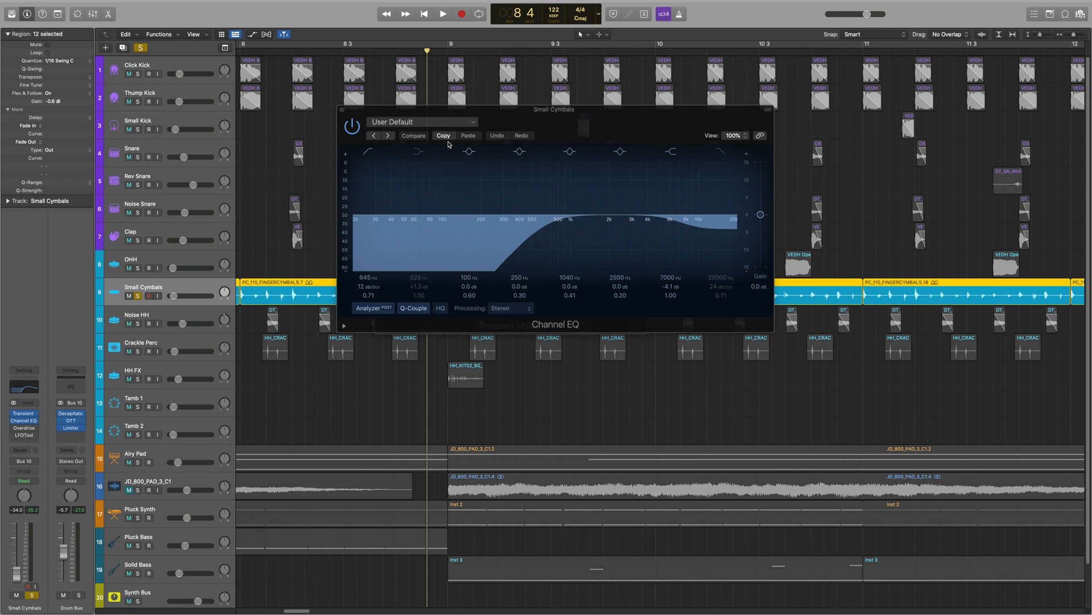
left_click(13, 429)
left_click_drag(521, 109, 549, 160)
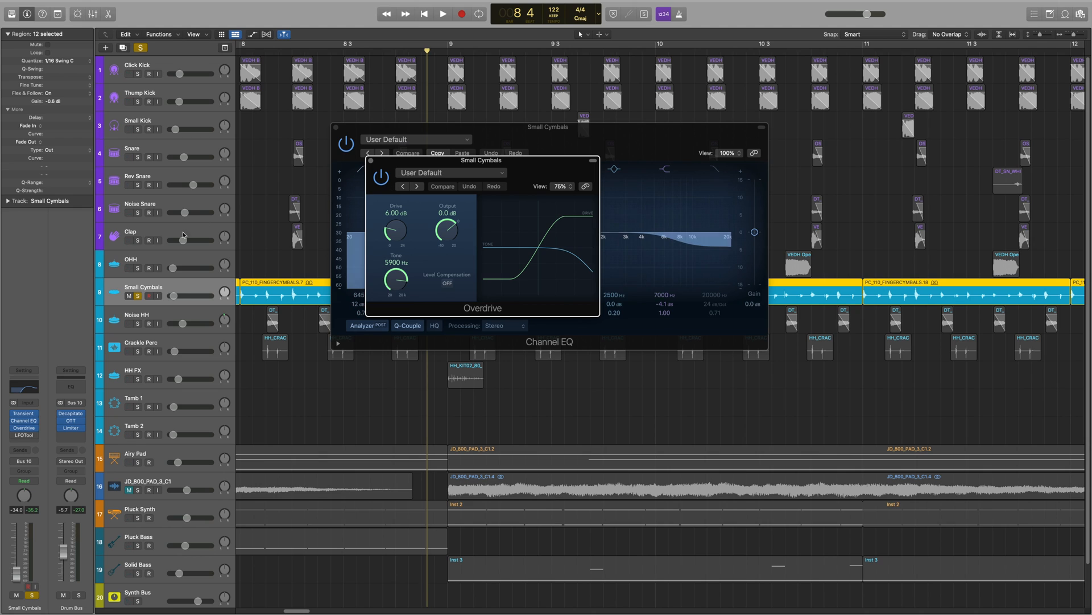
key("space")
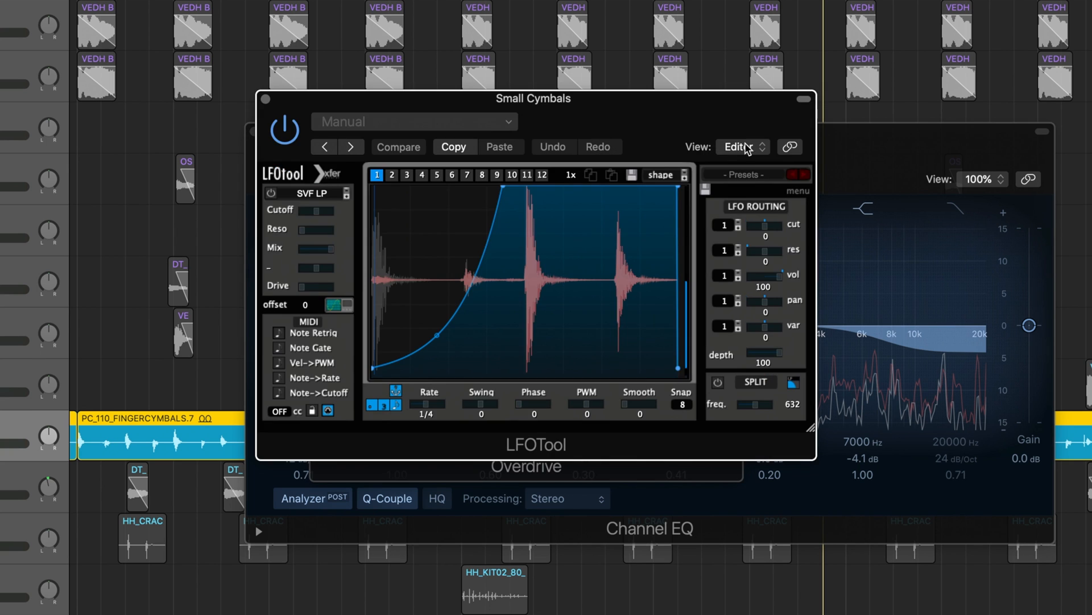
left_click_drag(594, 107, 581, 165)
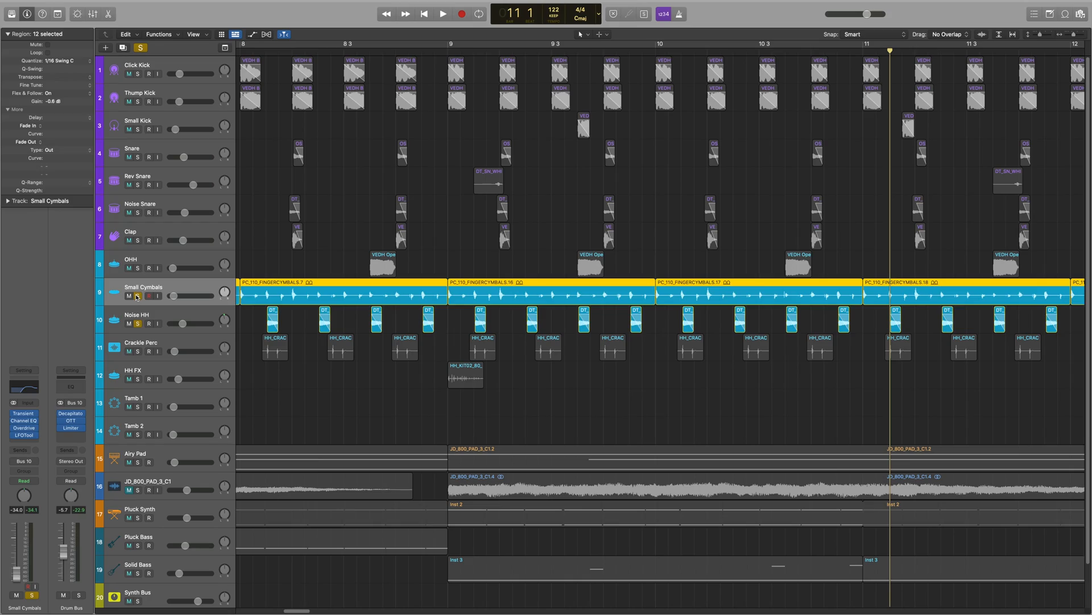
- Remove the Small Cymbals solo, play the Noise HH alone, and solo all the drum tracks from Click Kick to Noise HH
left_click(134, 296)
key("space")
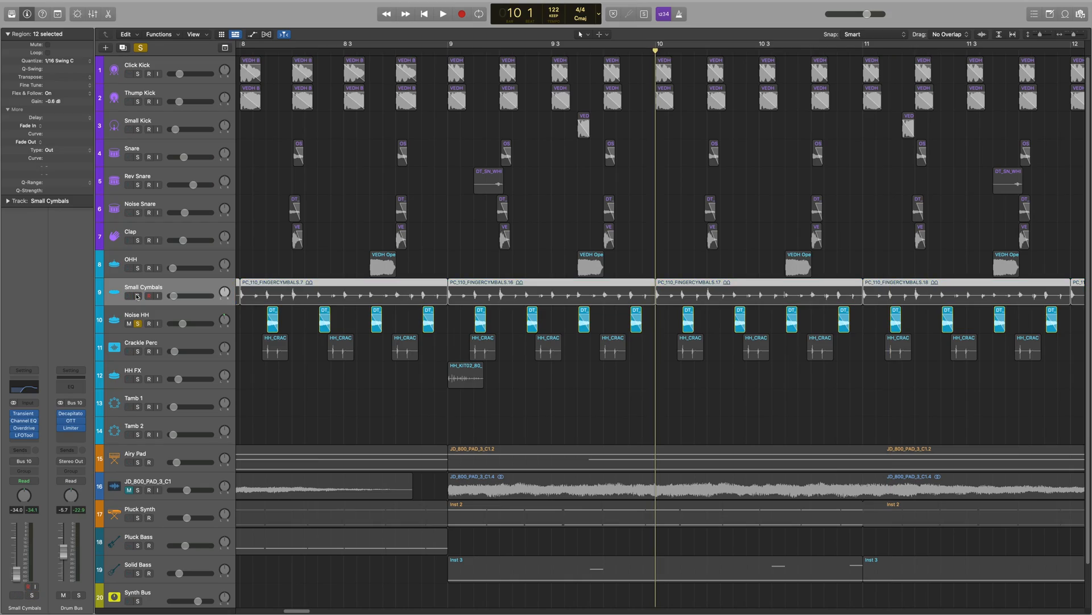
left_click(131, 313)
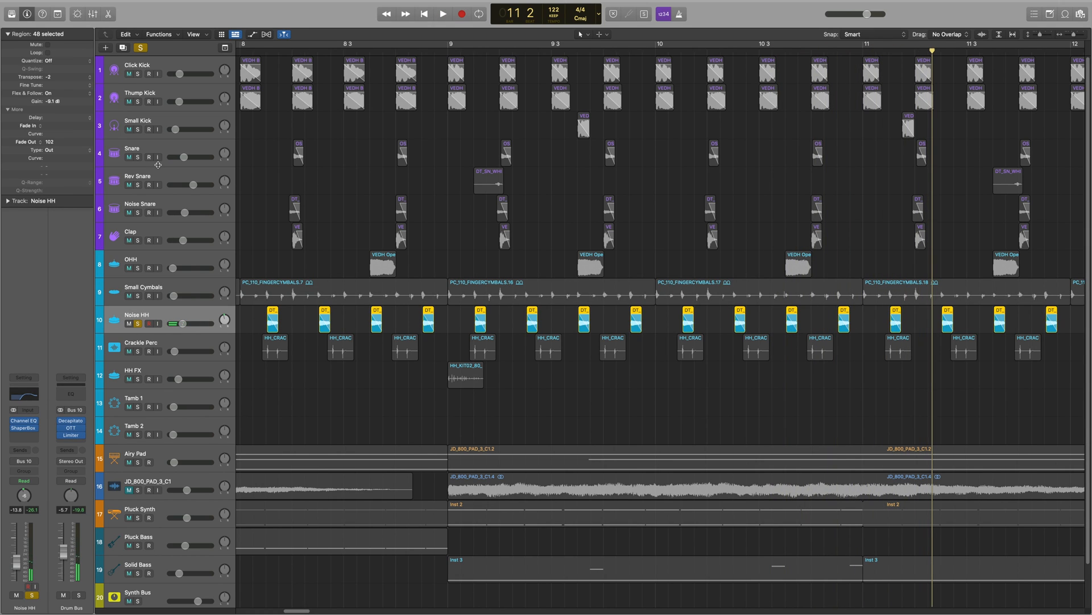
left_click_drag(138, 75, 137, 317)
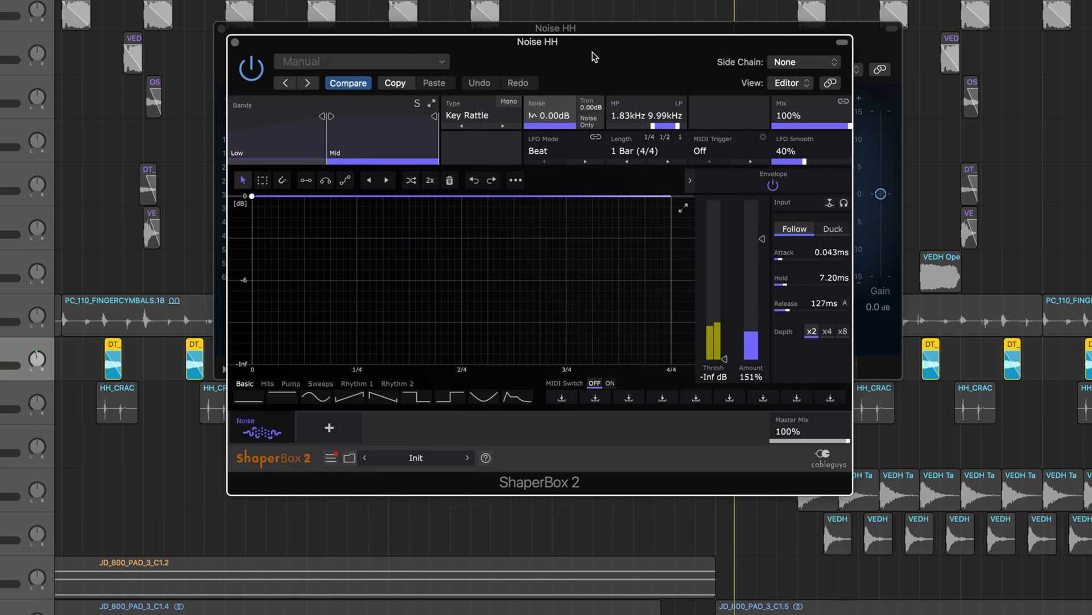
- Play the Noise HH track and examine its ShaperBox 2 Key Rattle noise and envelope settings
left_click_drag(596, 47, 610, 140)
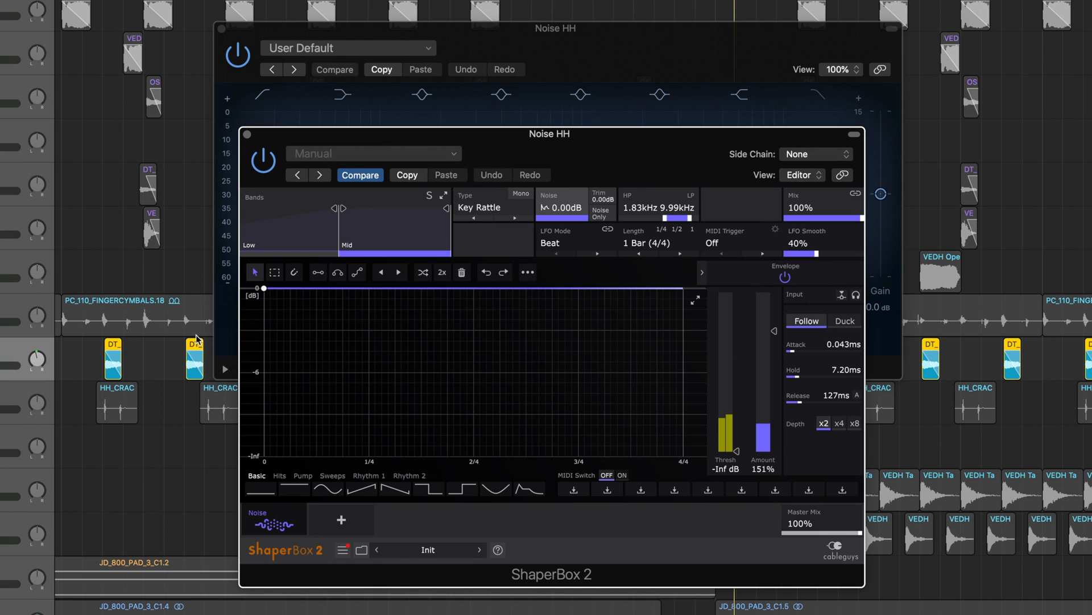
key("space")
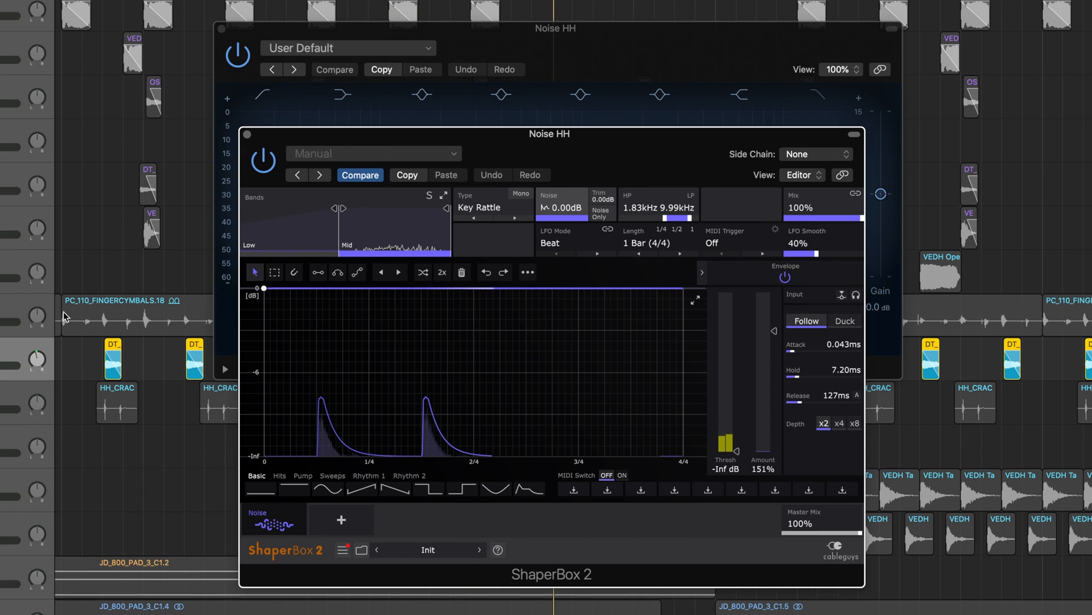
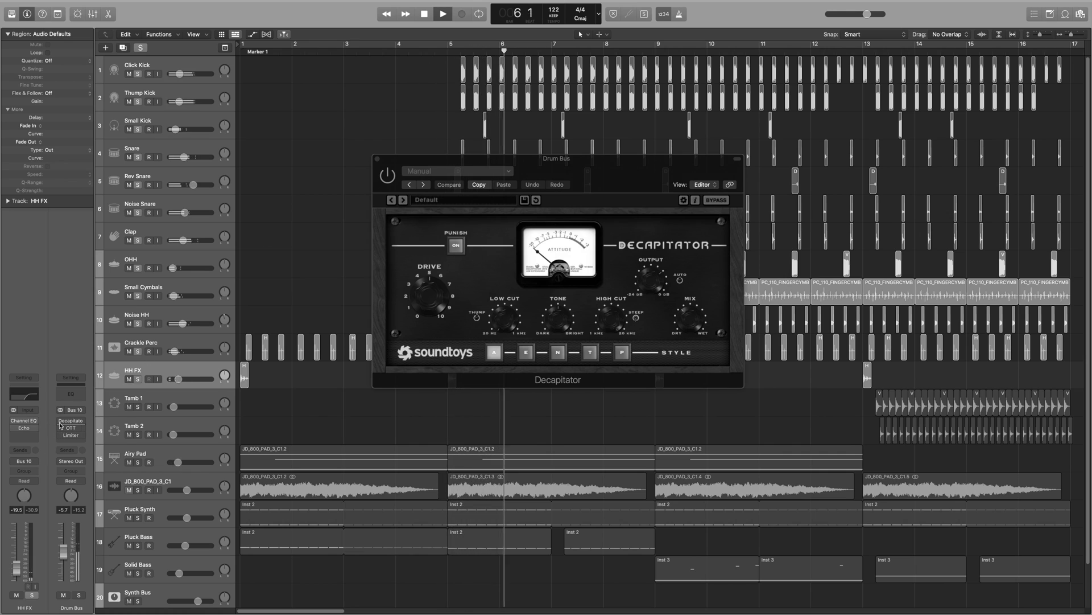
- Play the soloed drum tracks around bars 6 to 8 to compare the Drum Bus with Decapitator off and on
key("space")
mouse_move(62, 423)
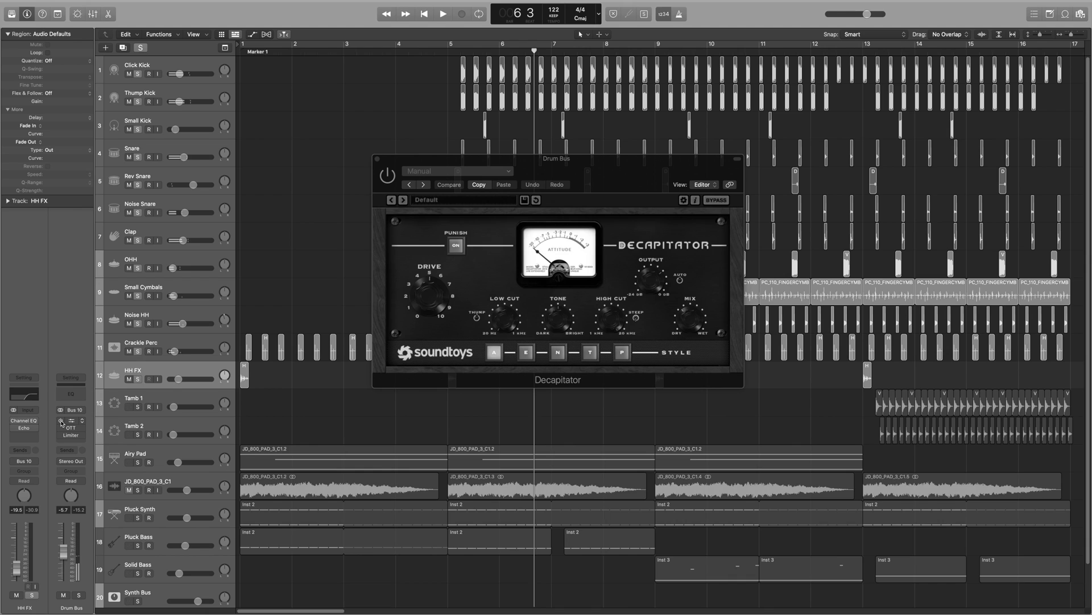
key("space")
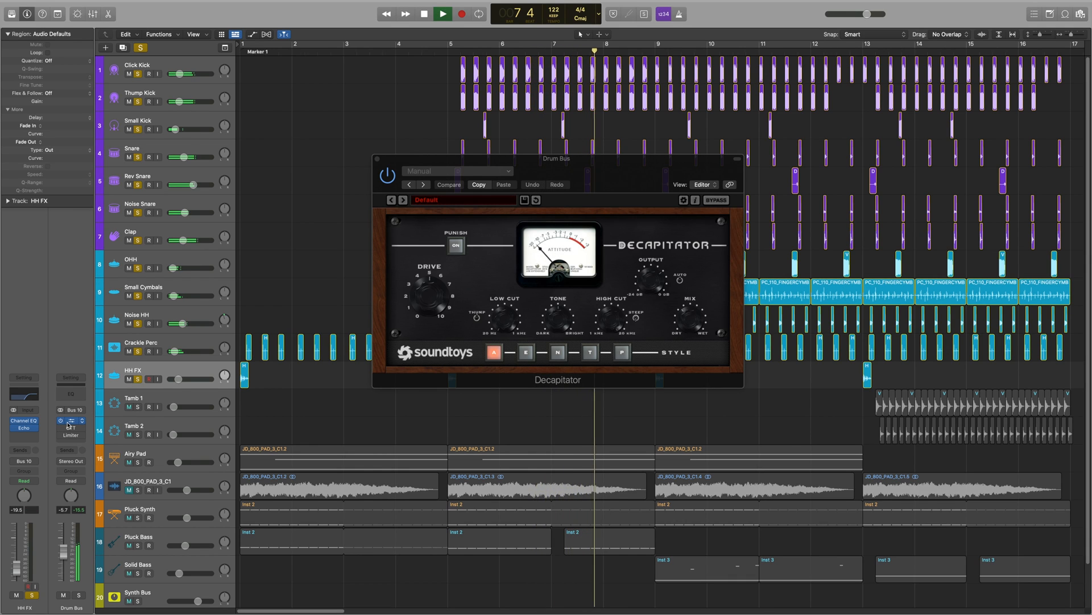
key("space")
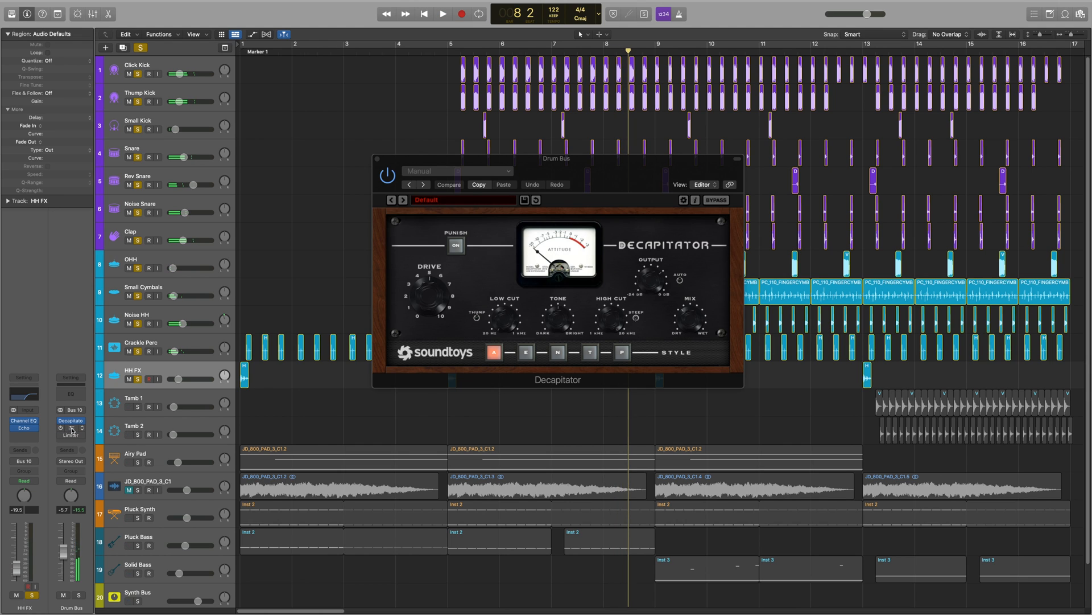
- Switch the Drum Bus OTT and Limiter back on in turn, and play the drums through each
left_click(63, 431)
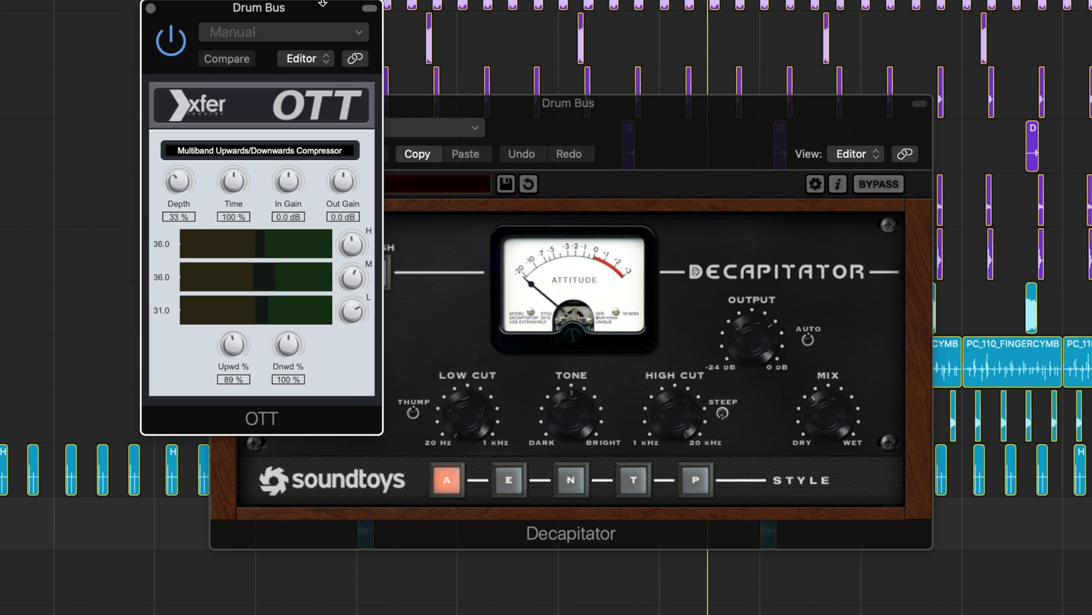
left_click_drag(322, 4, 584, 62)
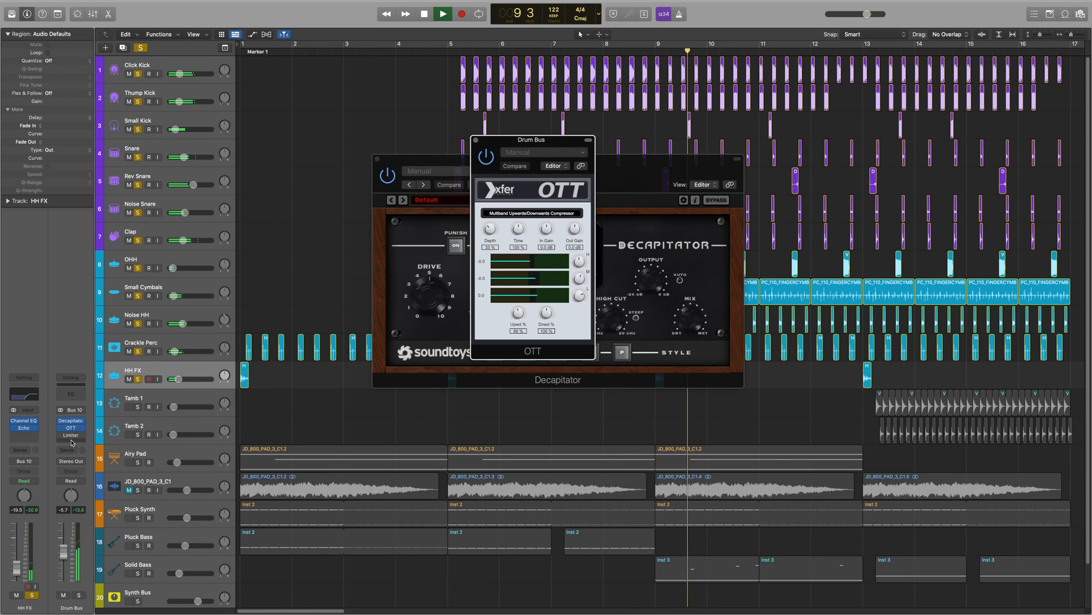
mouse_move(67, 438)
key("space")
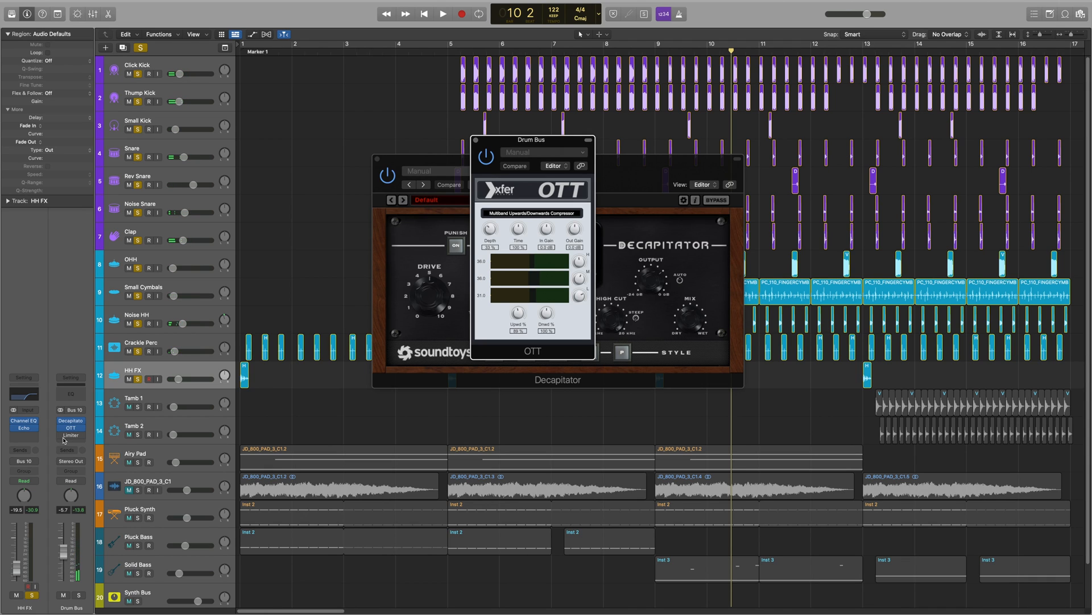
left_click(71, 437)
key("space")
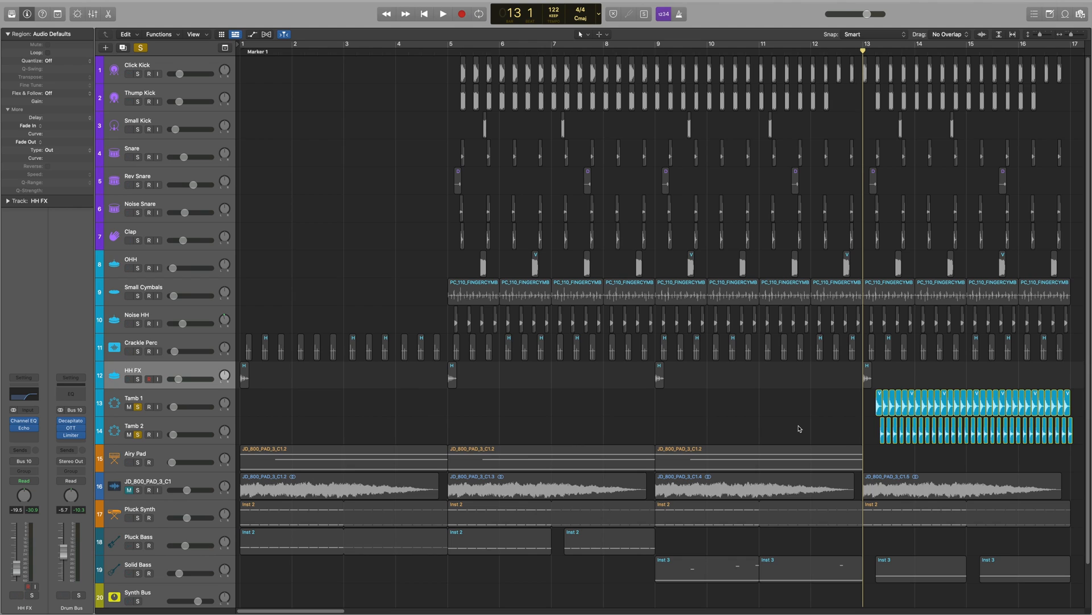
- Play the soloed Tamb 1 and Tamb 2 tracks from bar 13, and select Tamb 1
key("space")
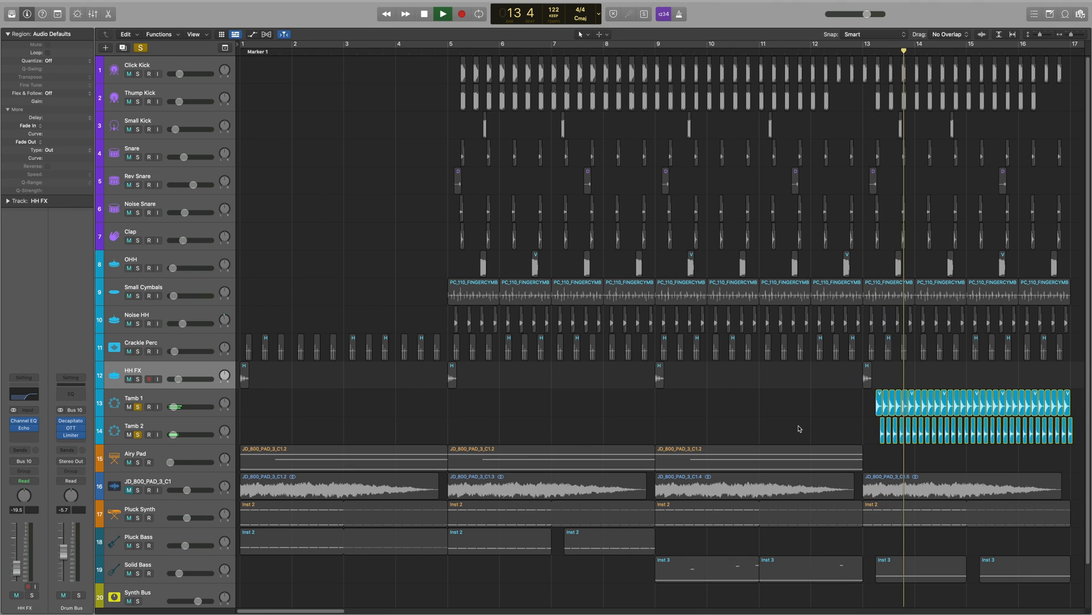
left_click(173, 402)
key("space")
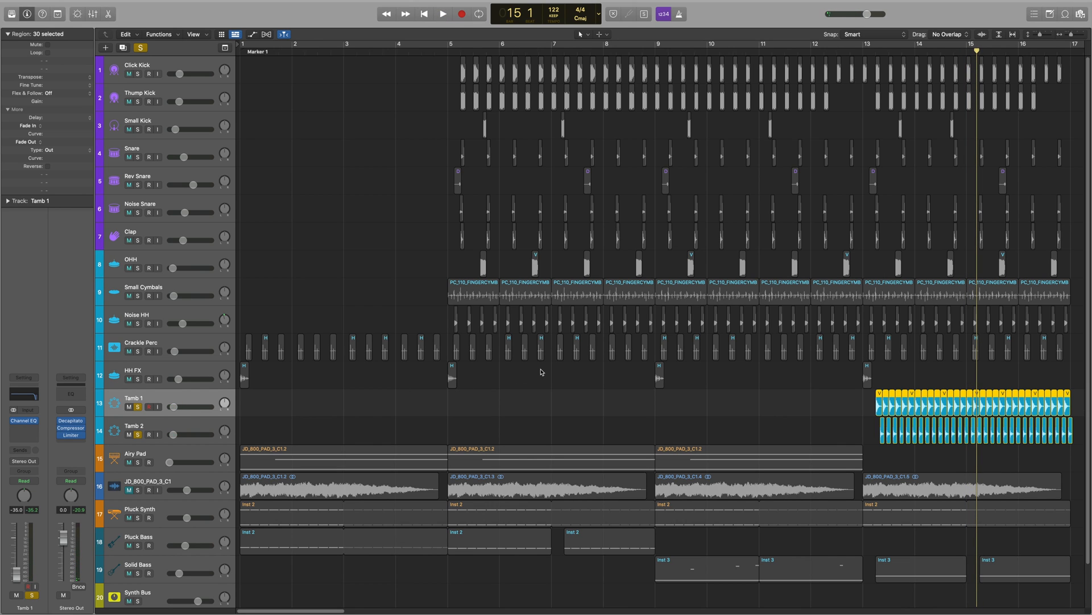
- Examine up close how the Tamb 1 and Tamb 2 regions interlock just after bar 13
key("super+Right")
key("super+Right")
key("super+Right")
key("super+Right")
key("super+Right")
key("super+Right")
key("super+Right")
key("super+Right")
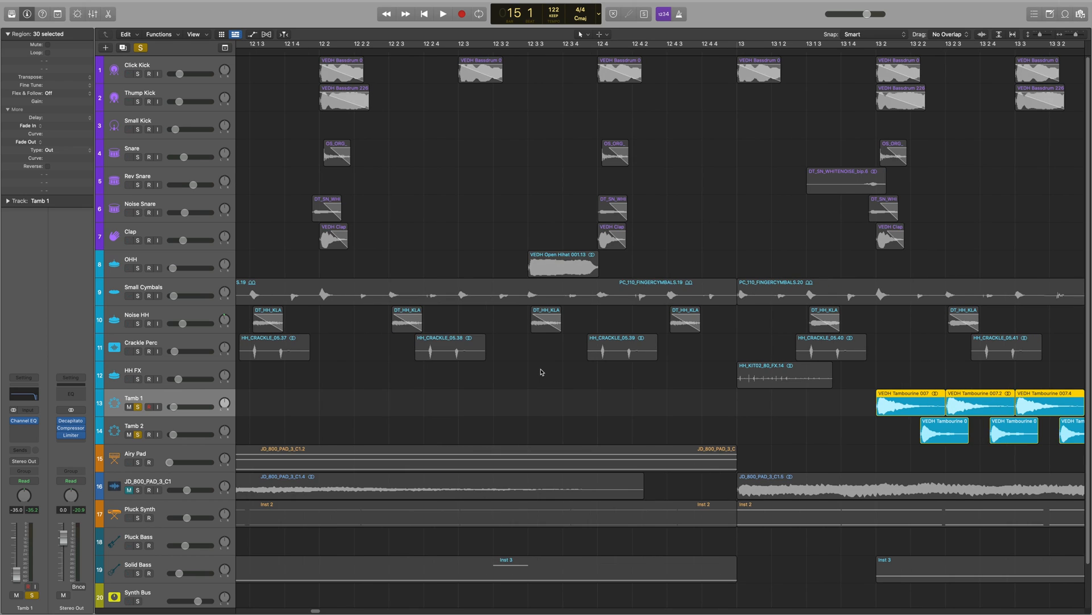
key("space")
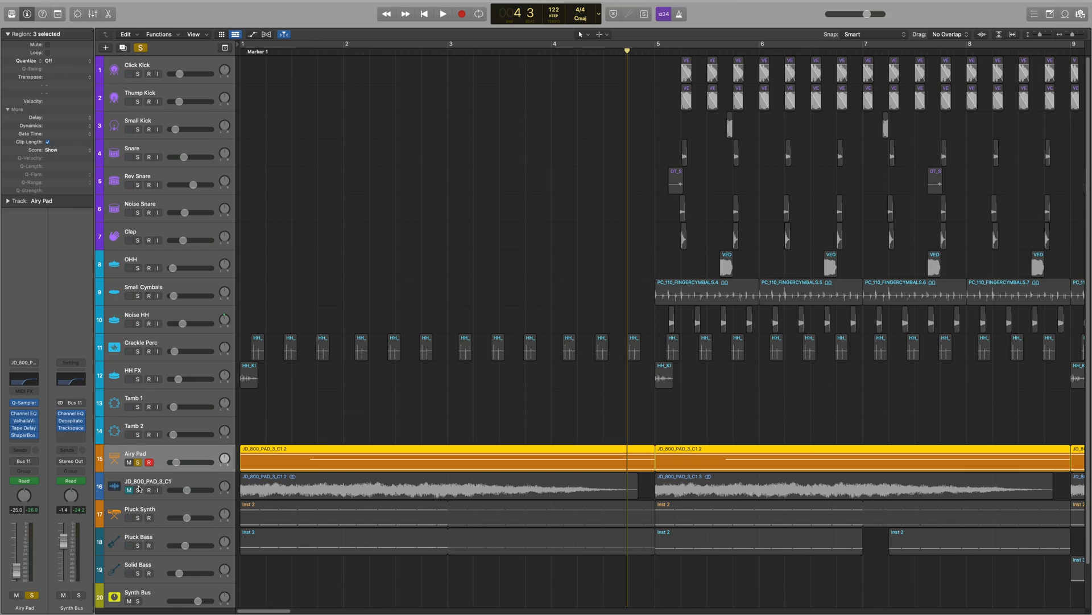
- Unmute and solo the JD_800_PAD_3_C1 track, play it on its own, and remove its solo
left_click(129, 490)
left_click(129, 490)
left_click(137, 490)
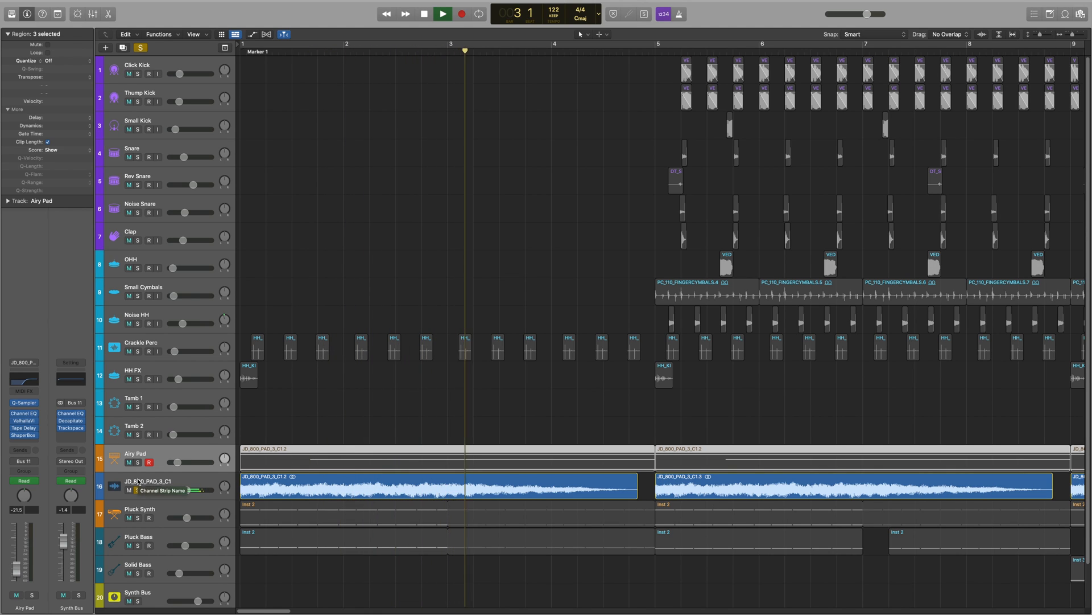
key("space")
left_click(137, 490)
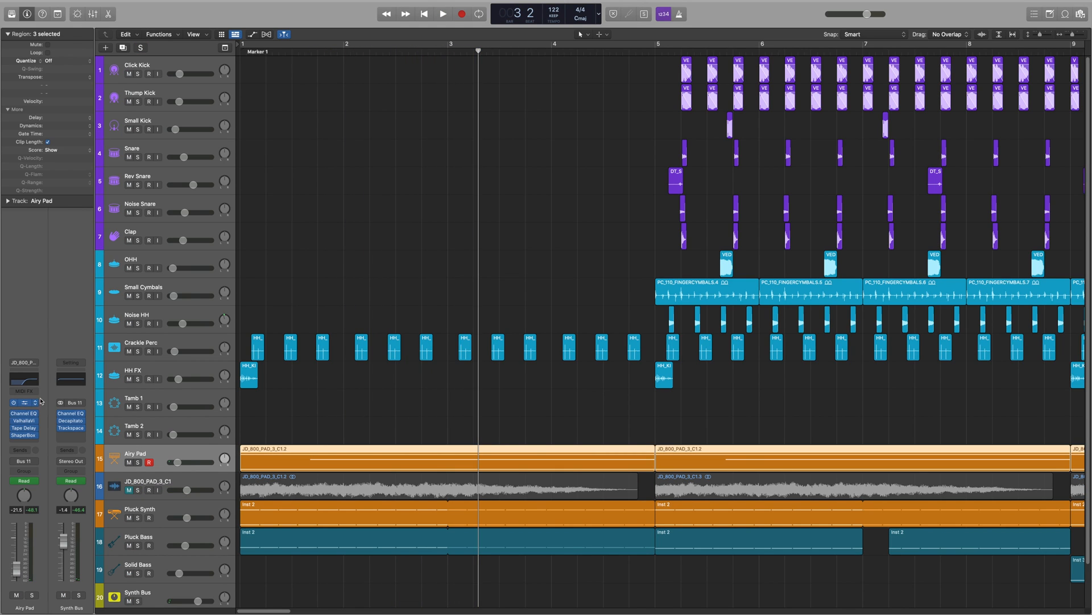
- Examine the Airy Pad's Quick Sampler settings, and switch its Channel EQ back on to review the low cut
left_click_drag(592, 112, 643, 129)
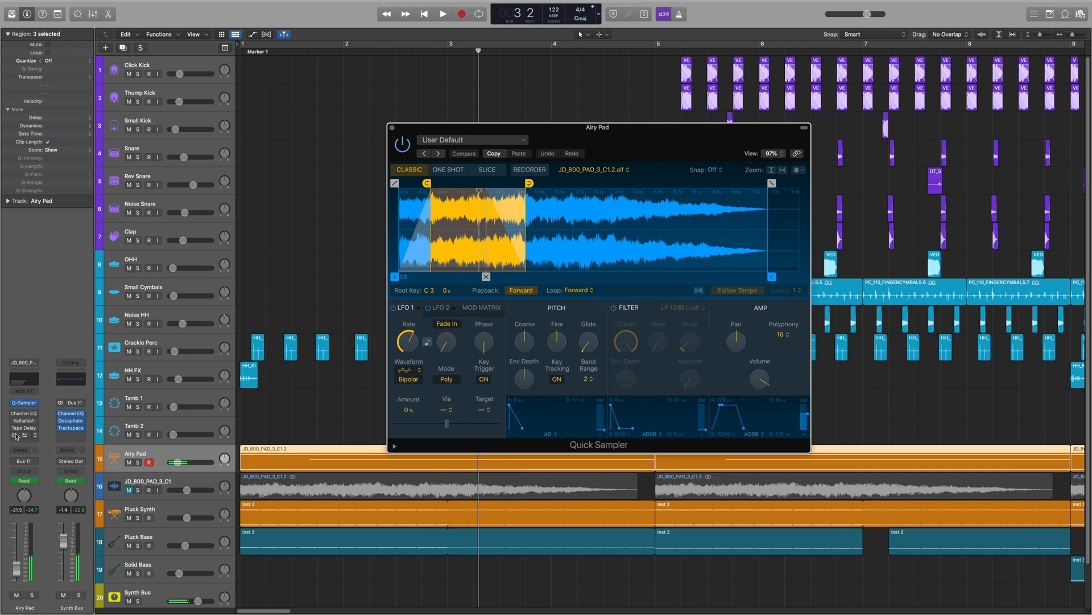
left_click(23, 413)
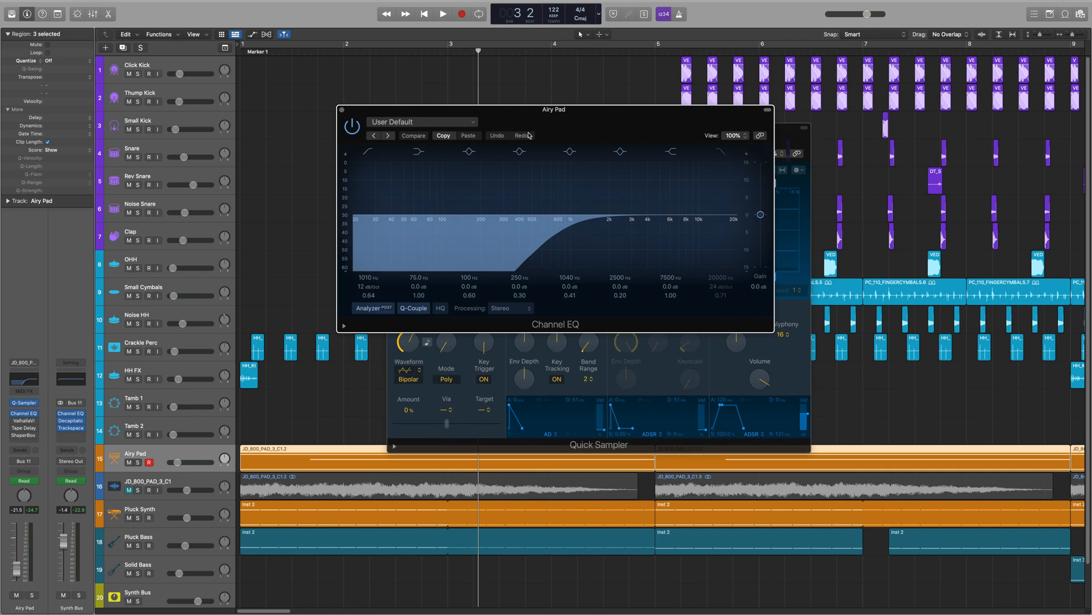
left_click_drag(529, 109, 470, 214)
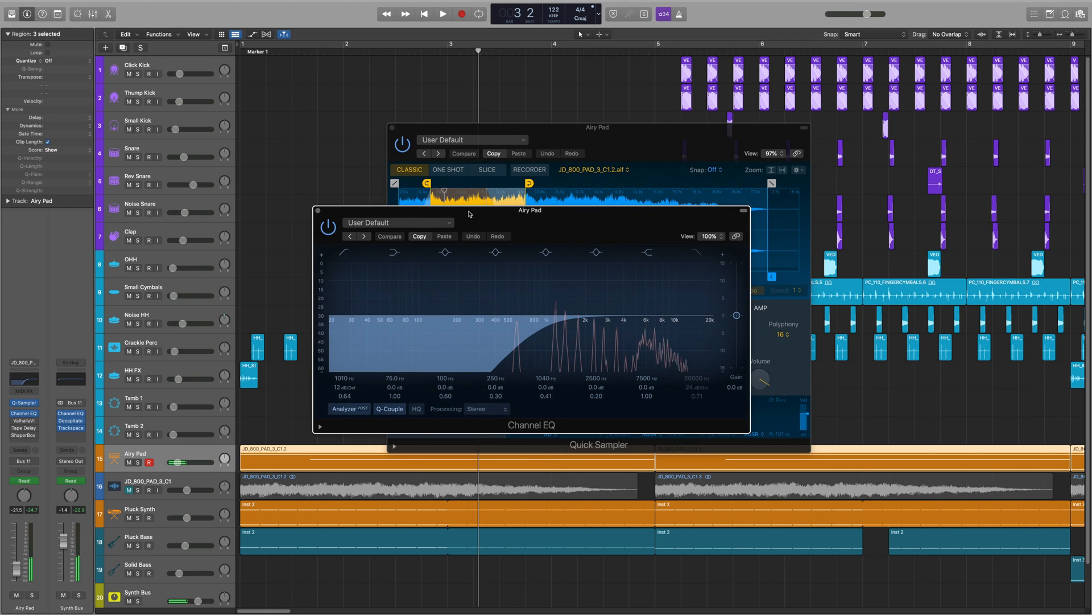
- Switch the Airy Pad's ValhallaVintageVerb and Tape Delay back on, and review their settings
left_click(24, 422)
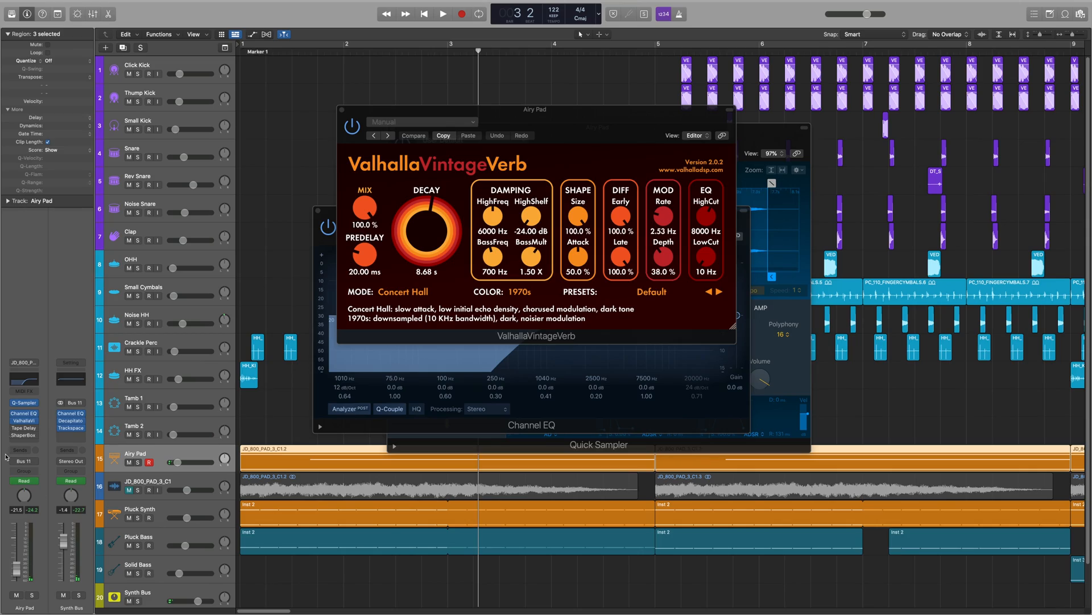
left_click(14, 430)
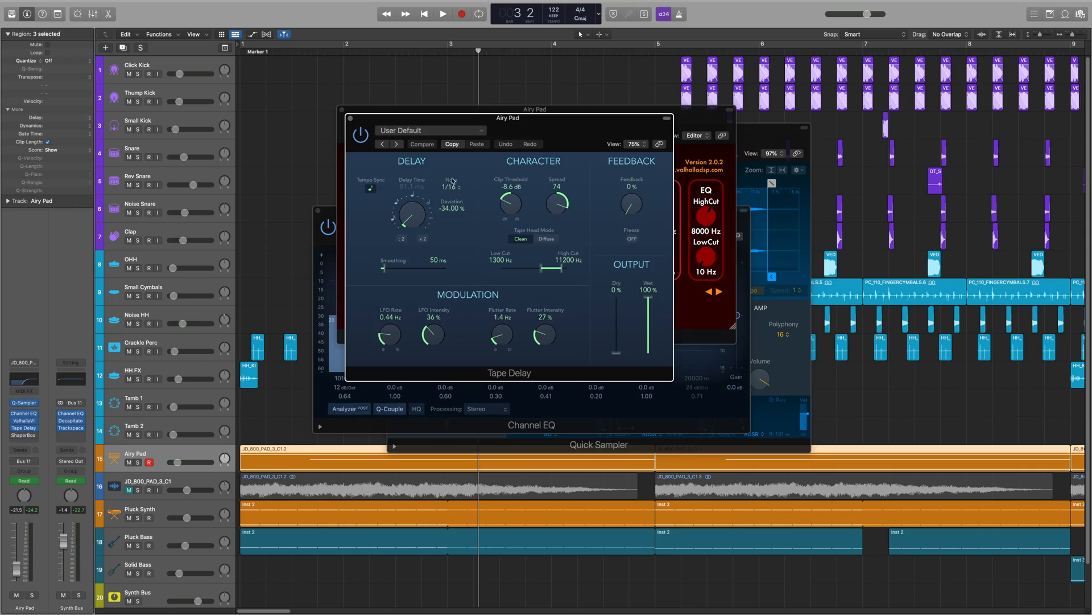
left_click_drag(601, 129, 643, 191)
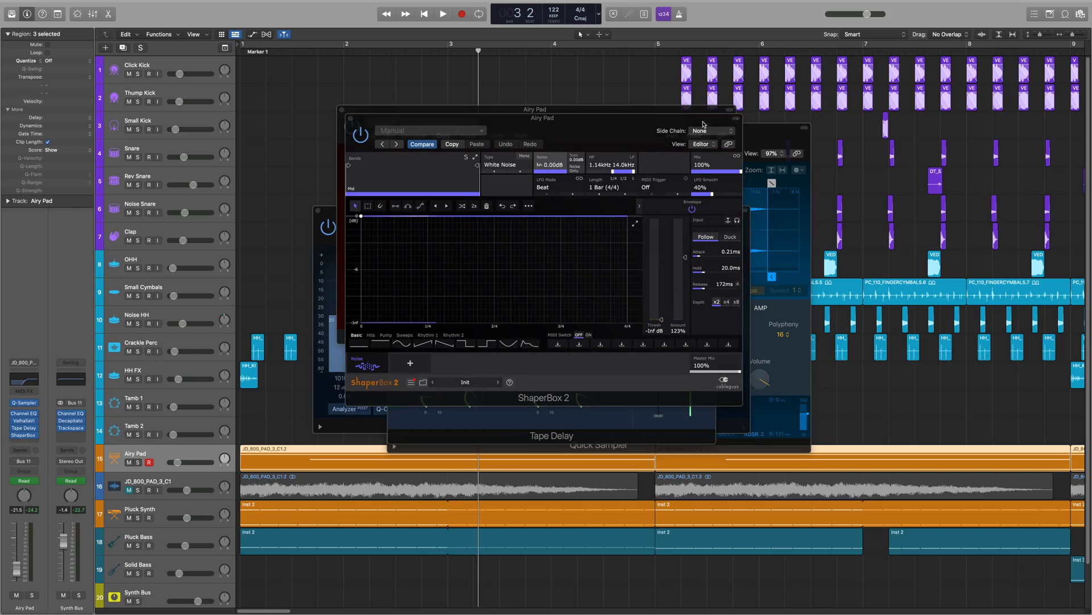
- Audition the white noise layer of the Airy Pad's ShaperBox 2 by itself with Noise Only, and restore the full signal
left_click_drag(620, 127, 659, 145)
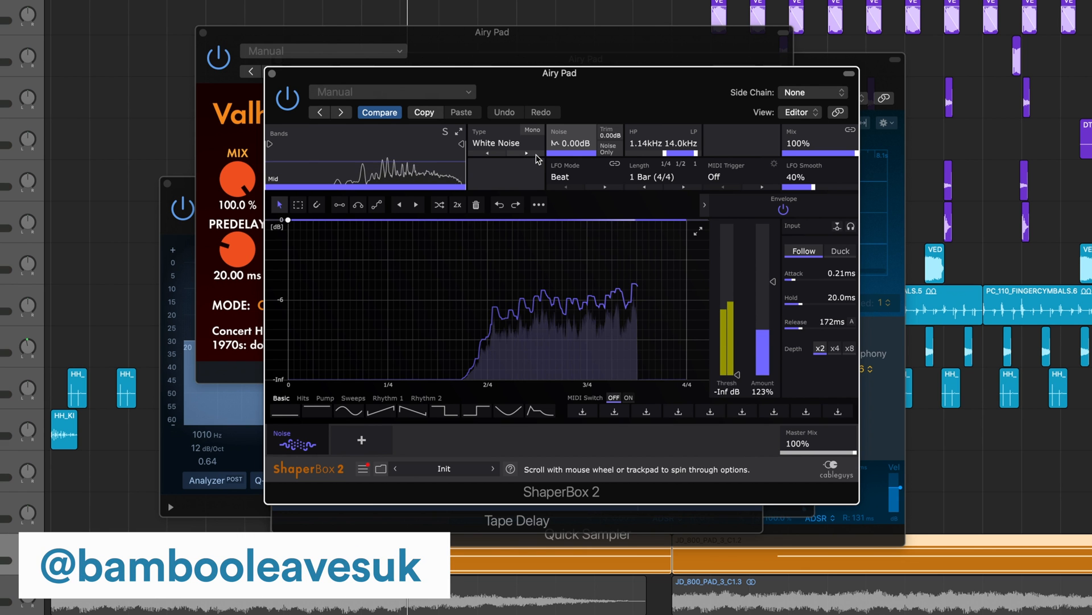
left_click(609, 149)
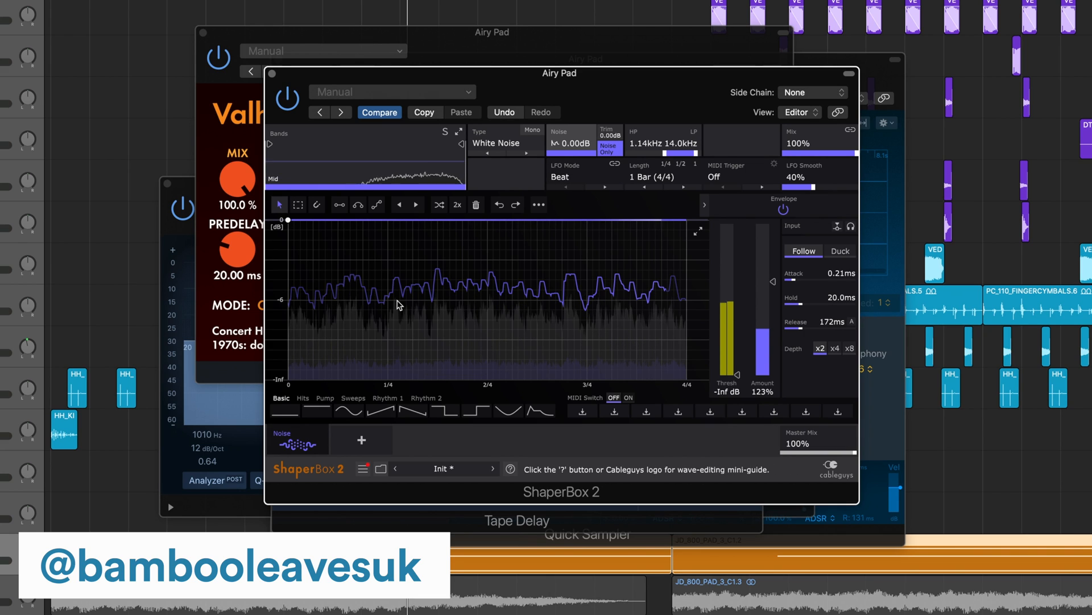
left_click(608, 149)
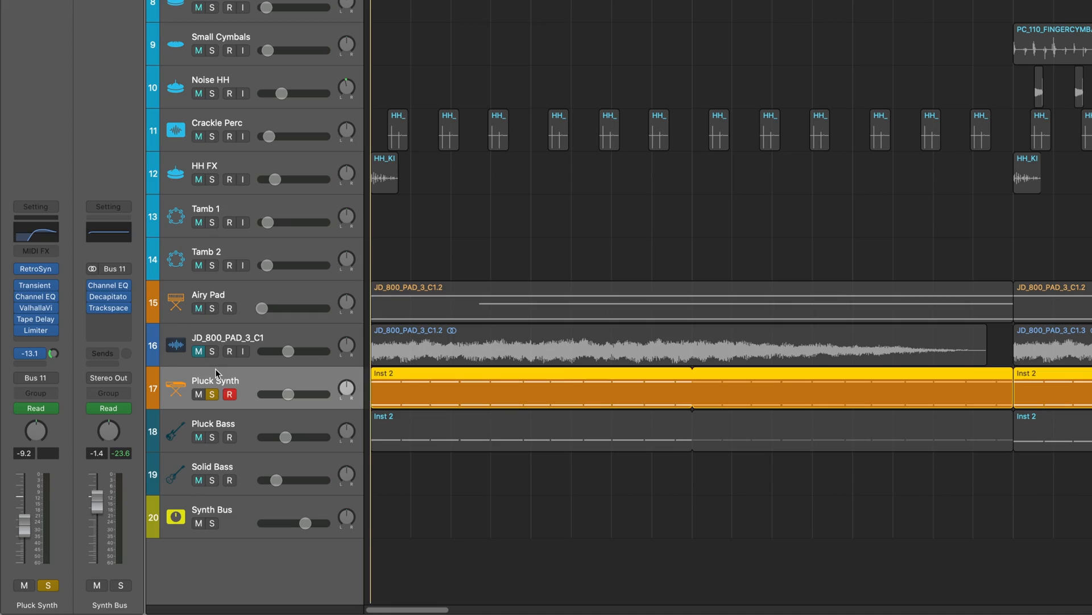
- Play the soloed Pluck Synth track from the start, and open its Inst 2 region at bar 5 to view the notes
key("space")
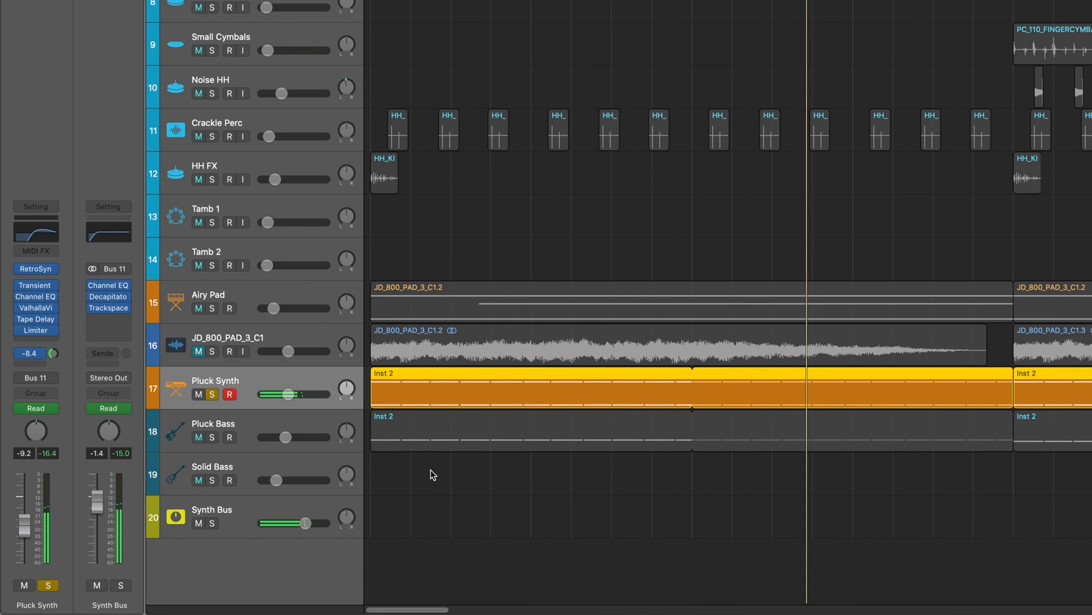
key("super+Left")
key("super+Left")
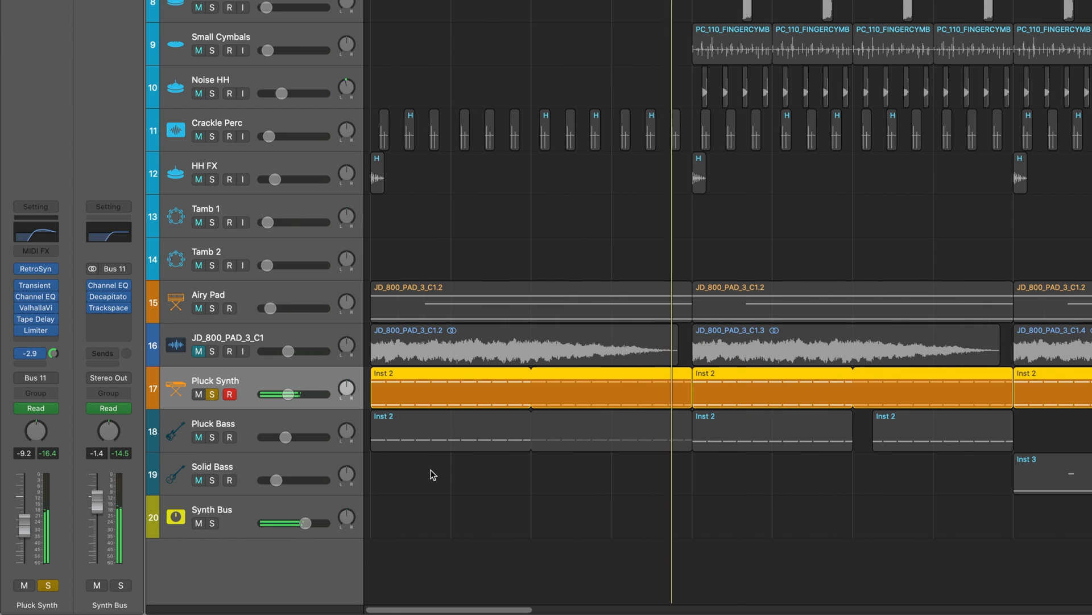
double_click(707, 394)
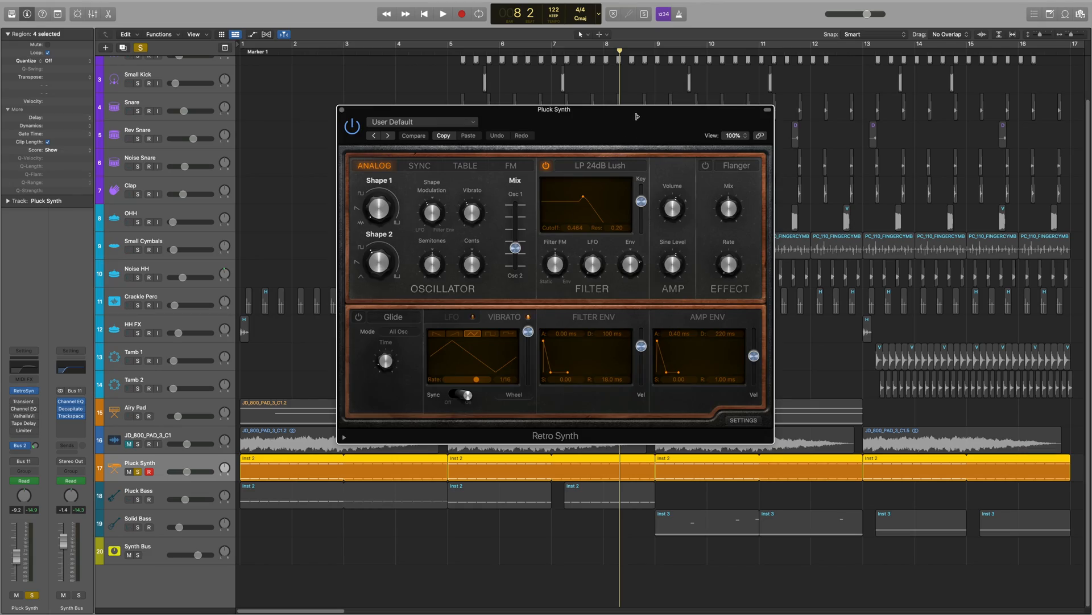
- Examine Pluck Synth's Retro Synth oscillator and filter settings, and check where its Bus 2 send goes
left_click_drag(637, 116, 639, 153)
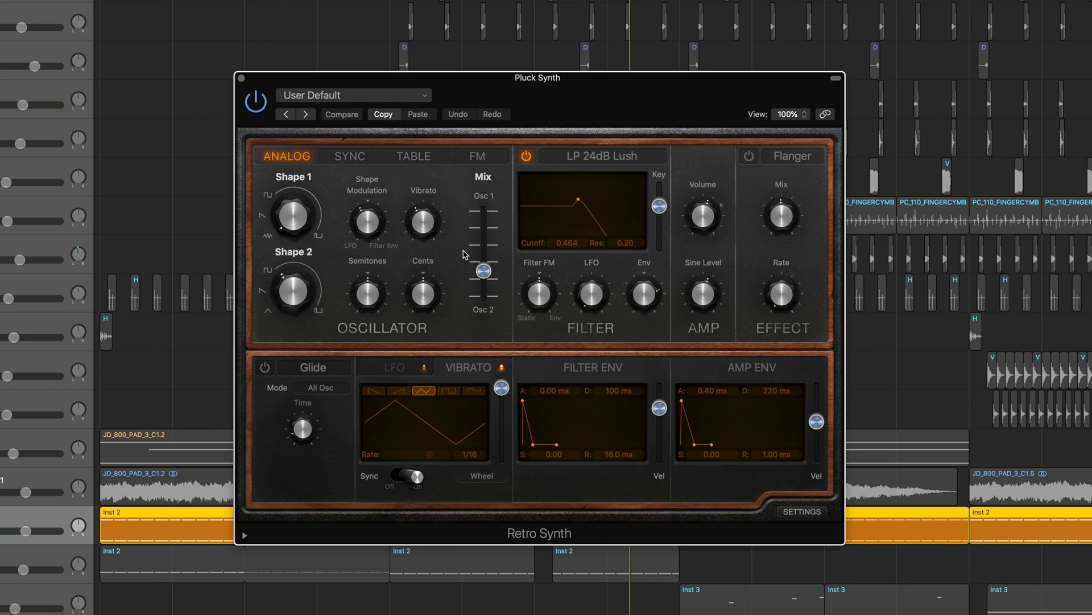
mouse_move(484, 274)
mouse_move(768, 241)
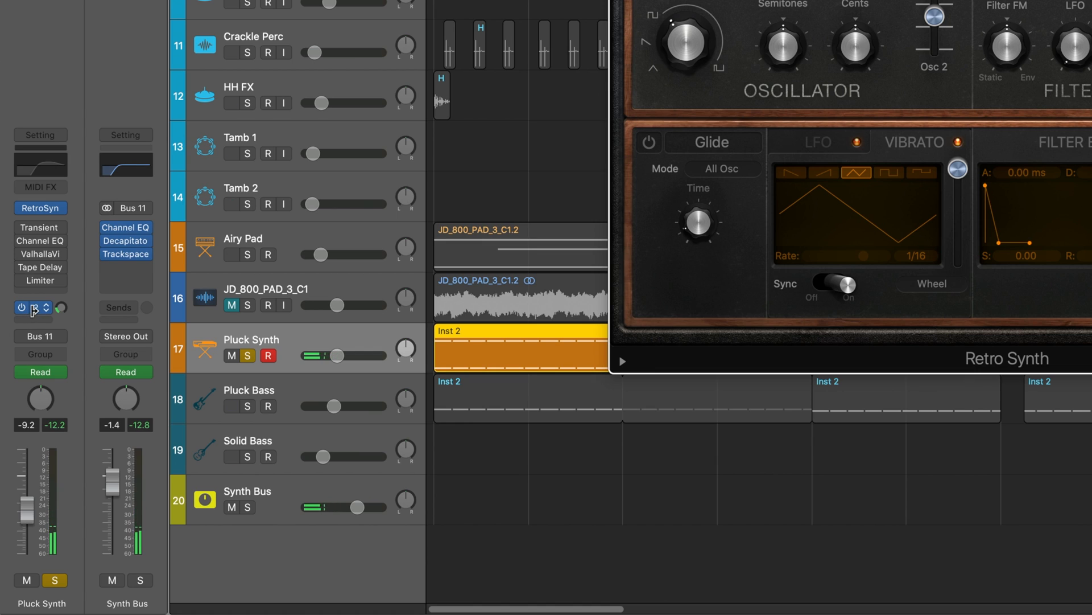
left_click(35, 314)
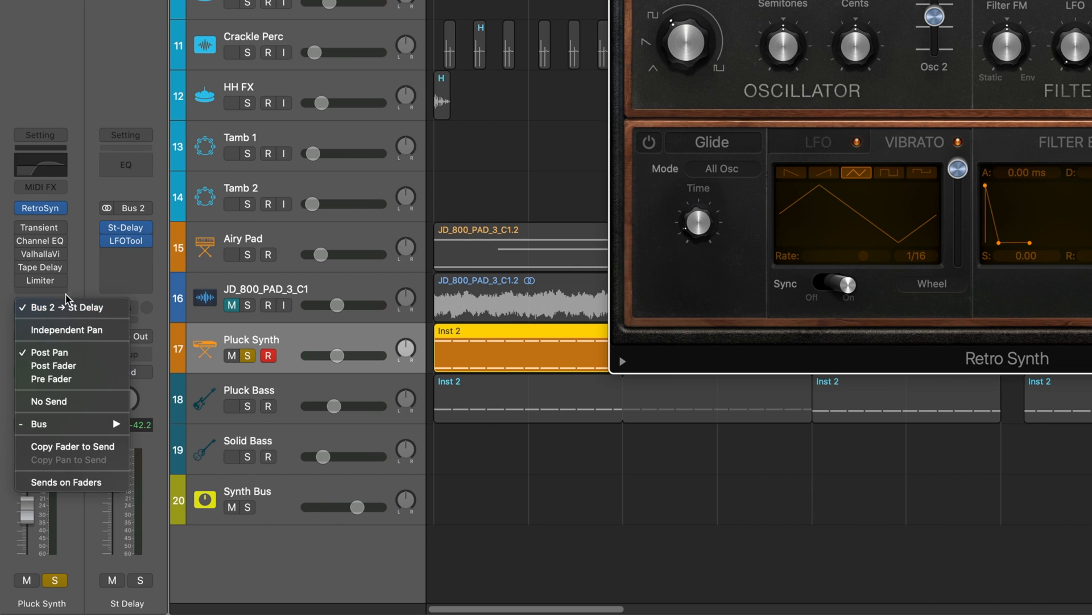
left_click(70, 310)
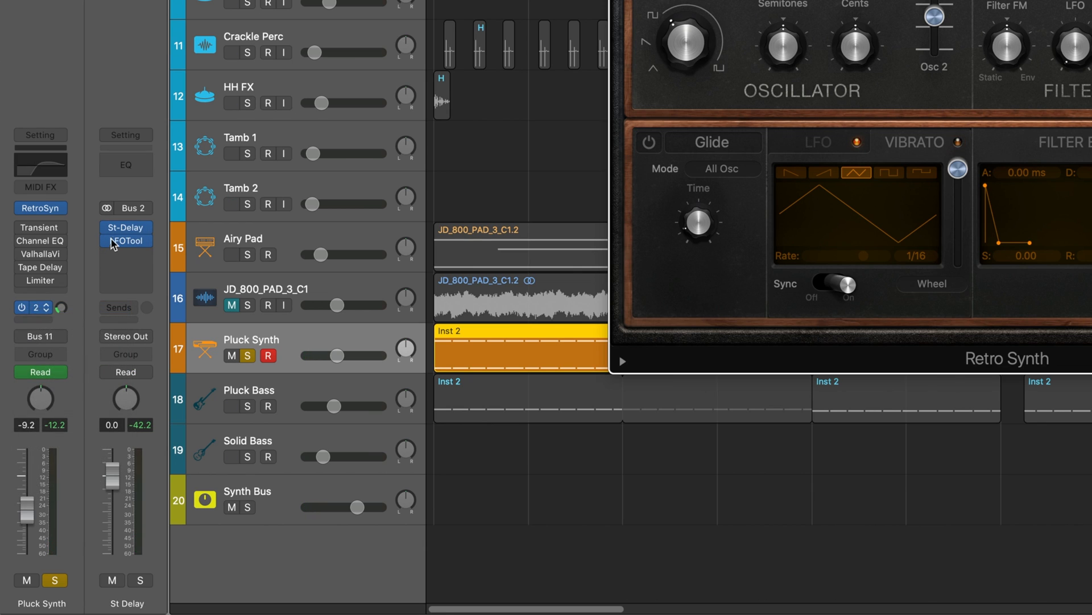
key("space")
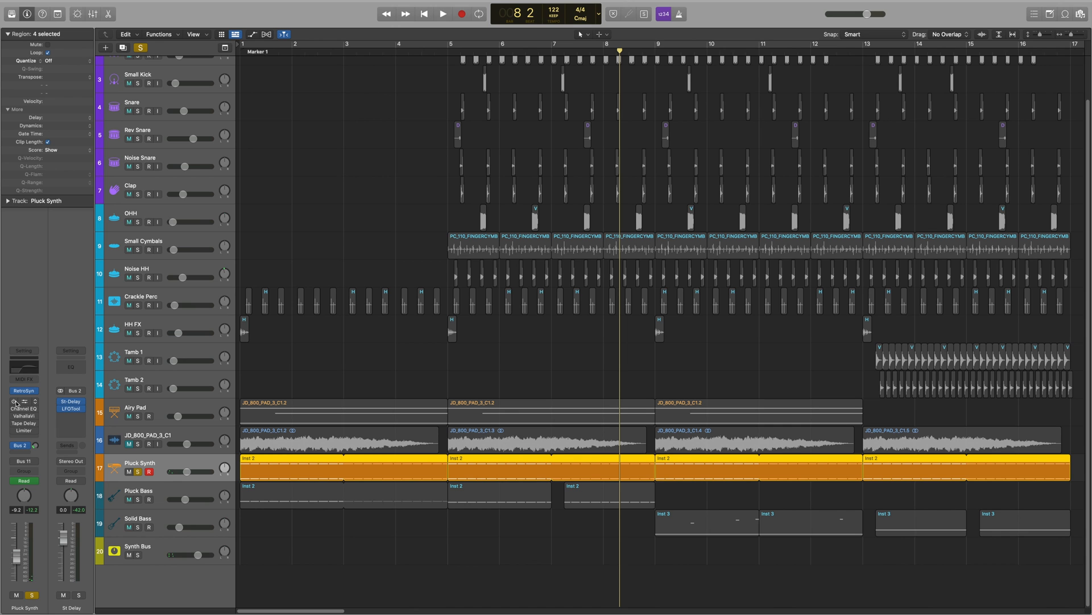
- Reactivate Pluck Synth's insert effects starting with Transient Master, and play the soloed track through them
left_click(16, 402)
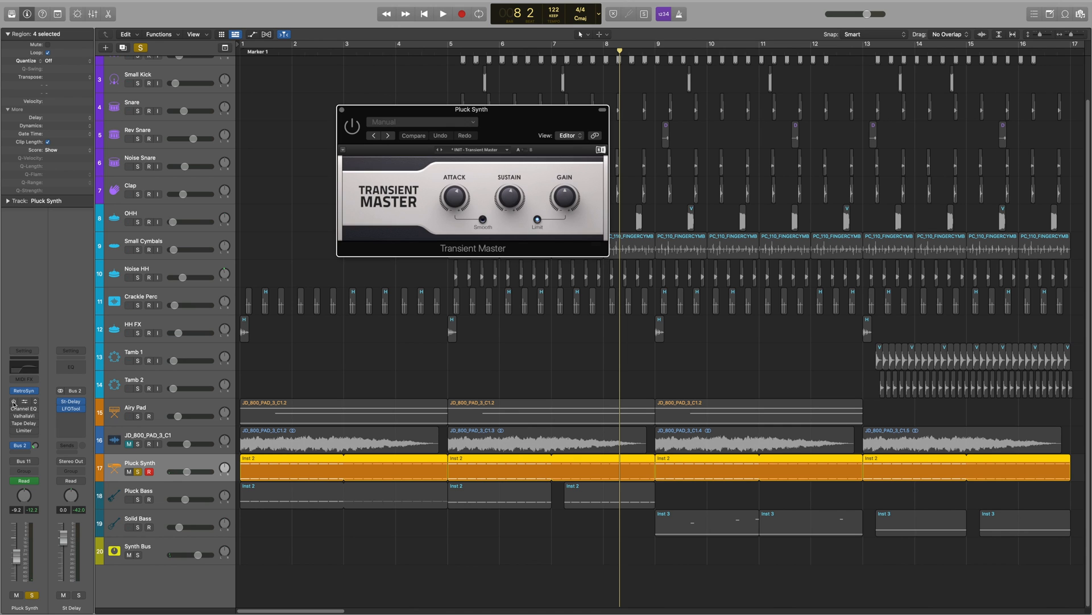
left_click_drag(519, 113, 575, 228)
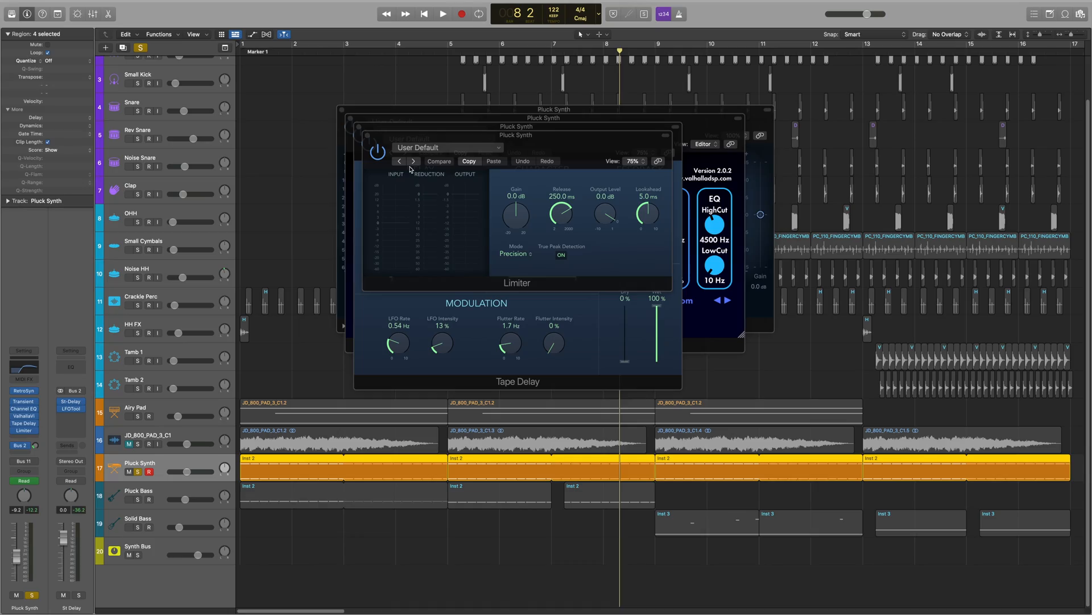
key("space")
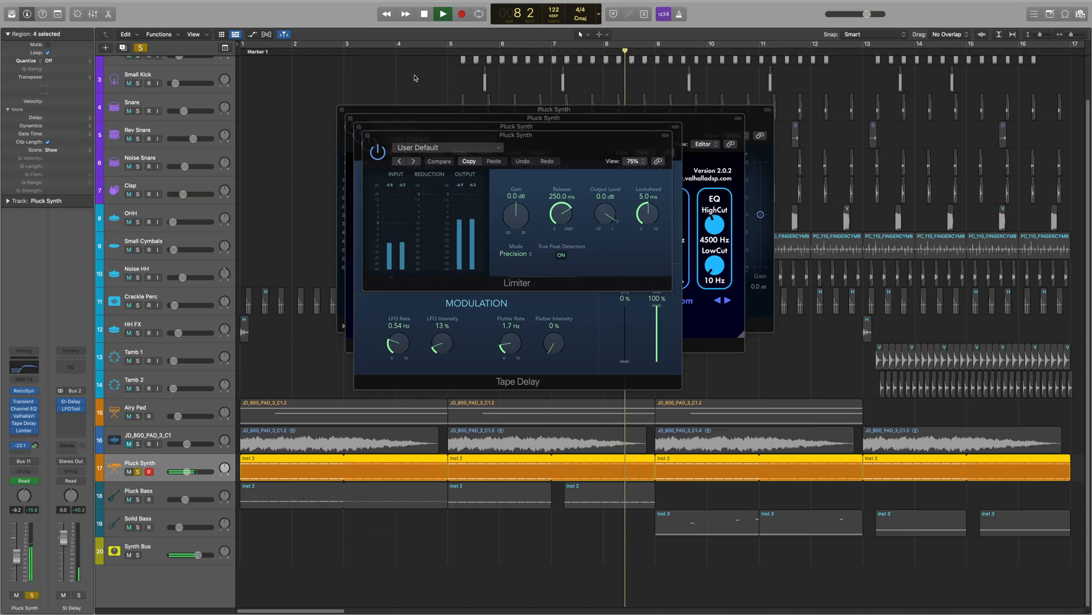
- Close all of Pluck Synth's open effect windows, from the Limiter to the Channel EQ
left_click(367, 136)
left_click(358, 127)
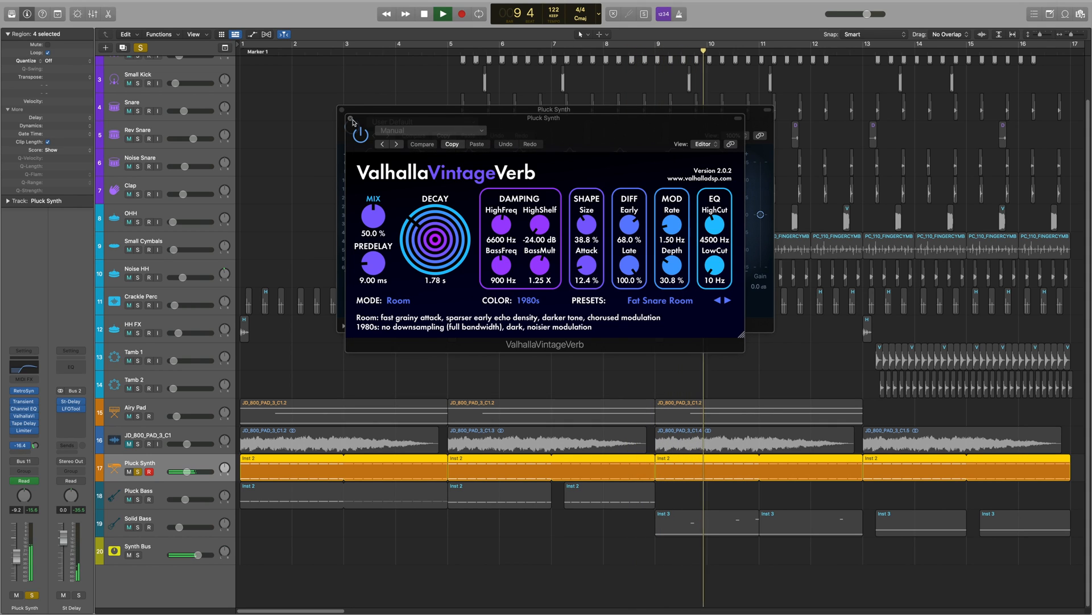
left_click(350, 118)
left_click(341, 110)
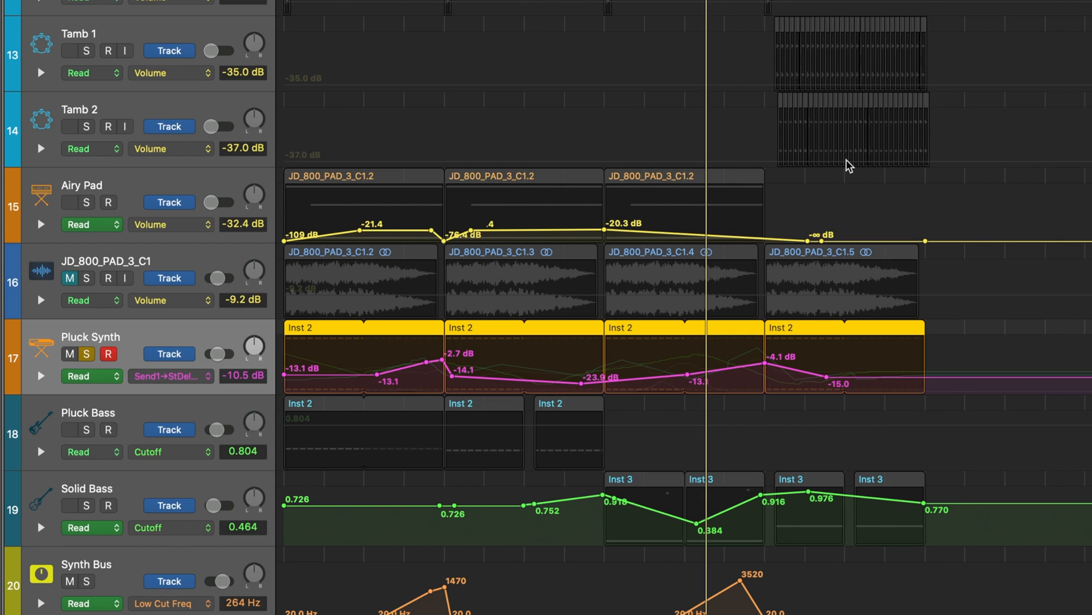
- Review Pluck Synth's St Delay send automation while playing the soloed track from the start
left_click(156, 376)
left_click(196, 373)
key("Return")
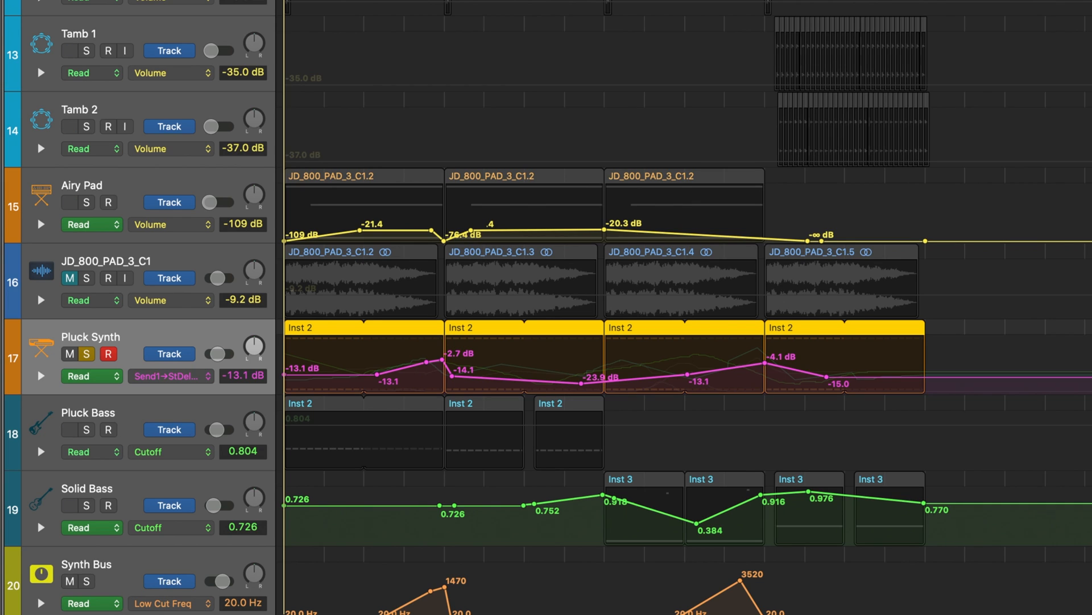
key("space")
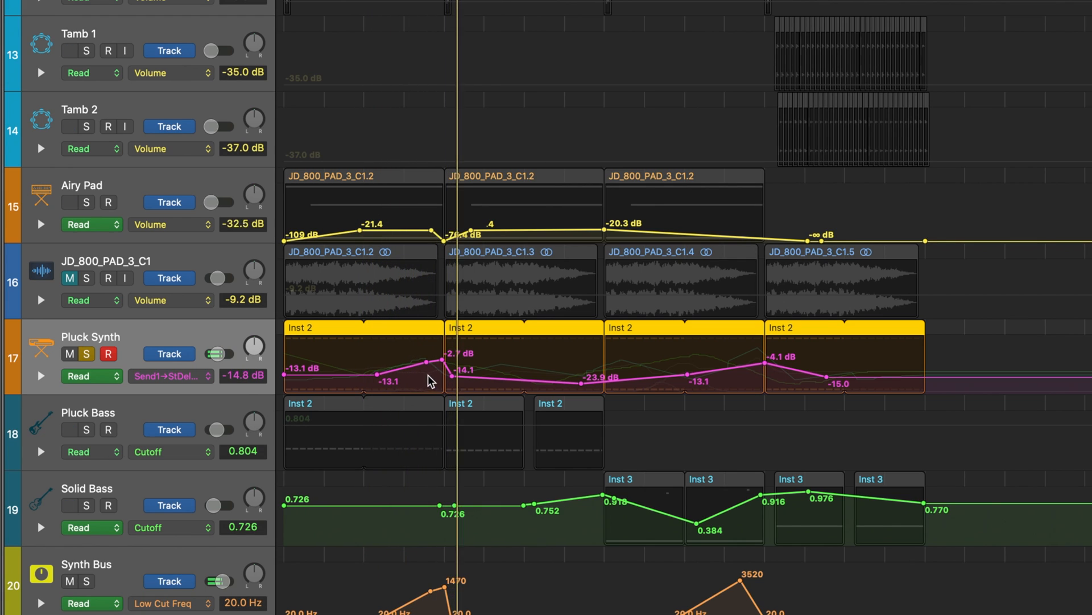
- Check Pluck Synth's list of automated parameters, and adjust the decay point of Retro Synth's filter envelope by hand
left_click(170, 375)
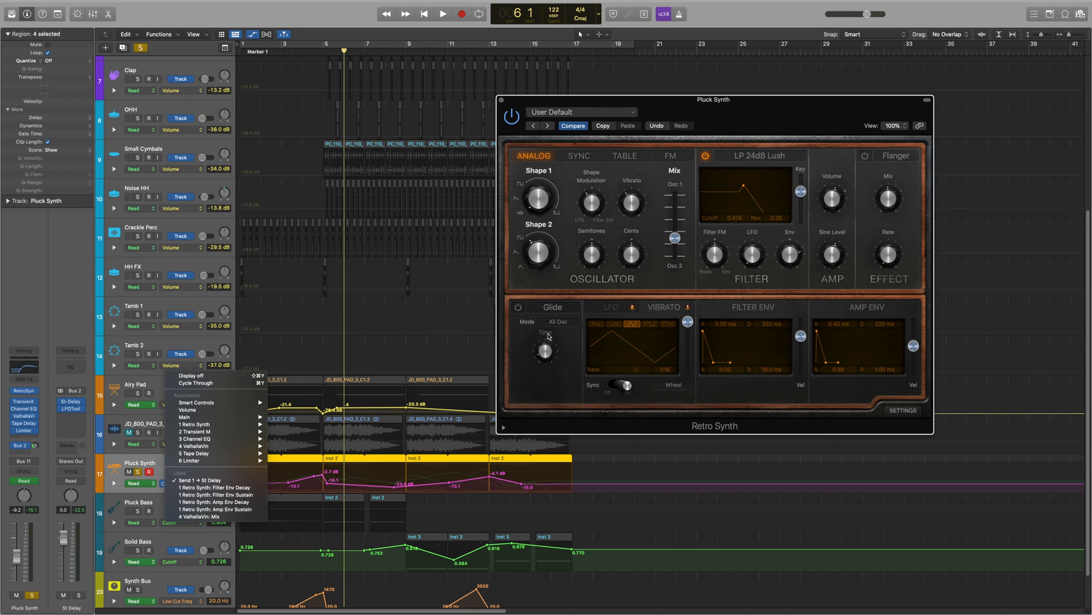
left_click(527, 391)
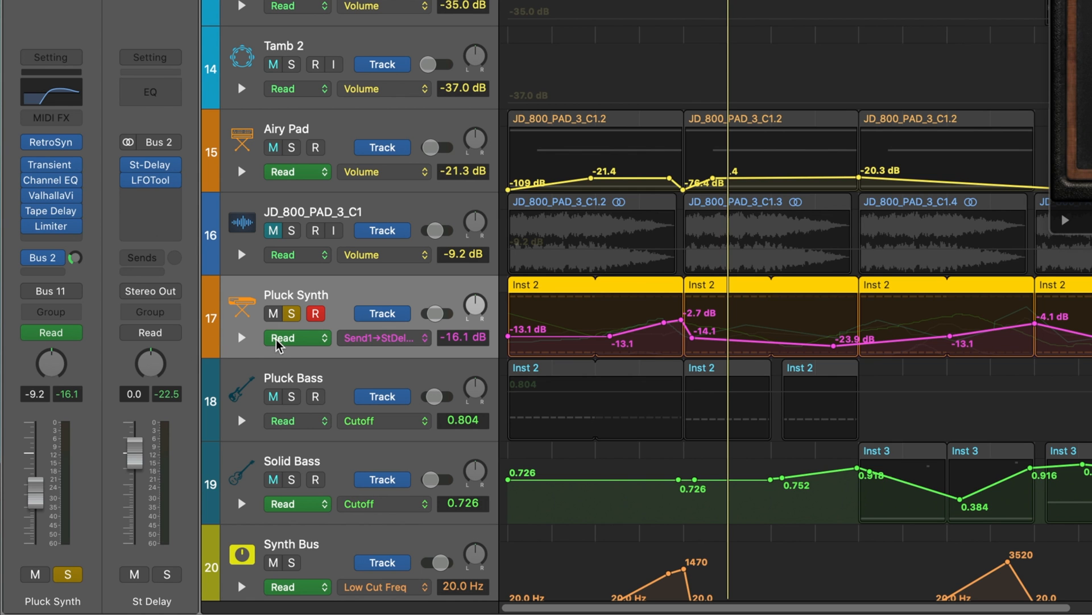
left_click(276, 338)
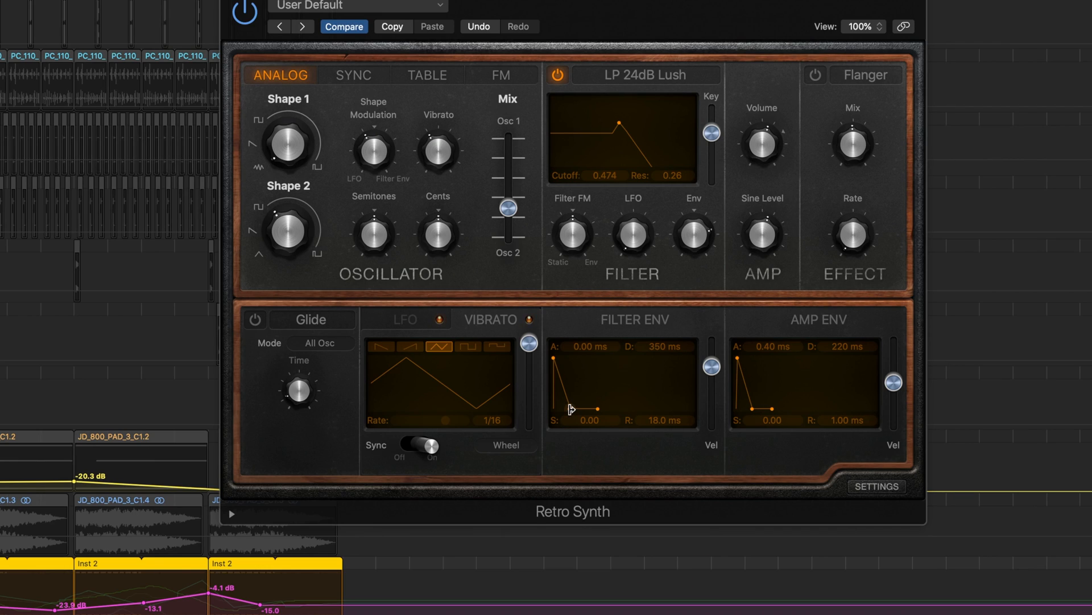
left_click_drag(571, 409, 594, 391)
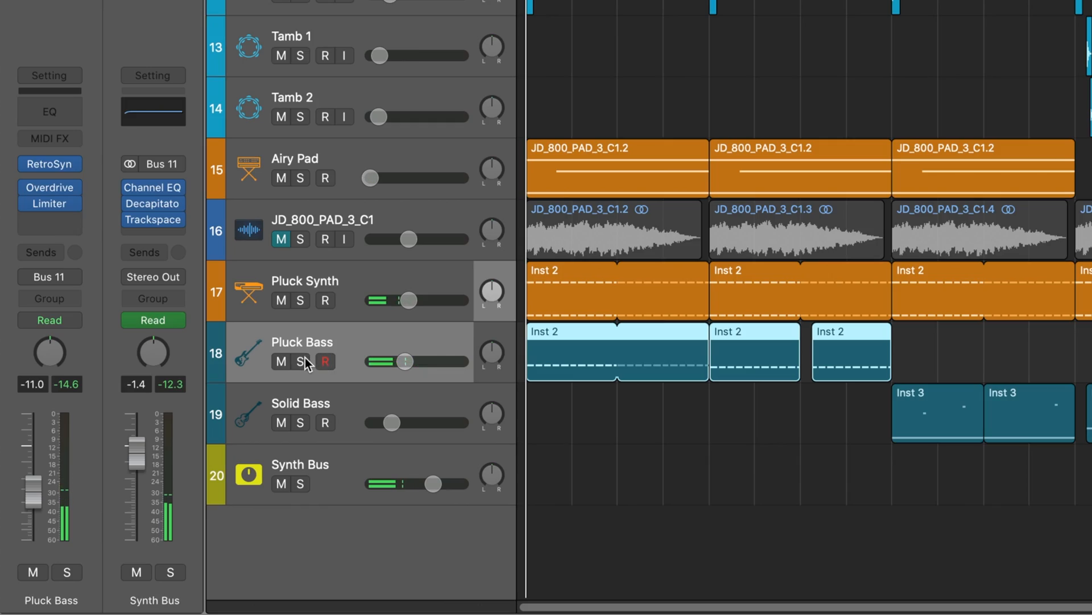
- Solo the Pluck Bass track, play it, and open its first Inst 2 region to view the notes
left_click(302, 362)
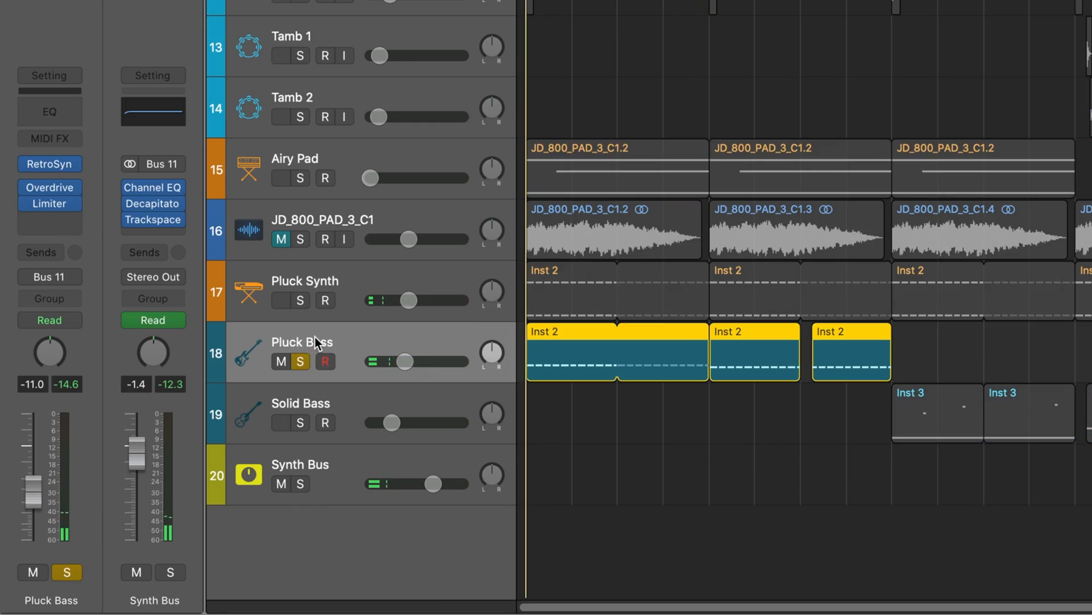
key("space")
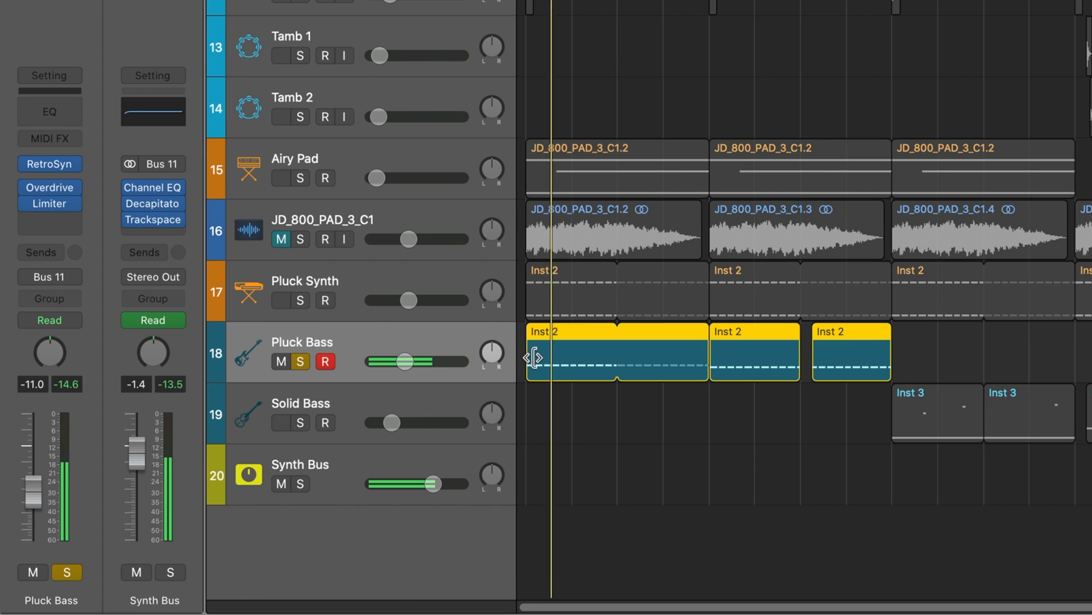
double_click(535, 363)
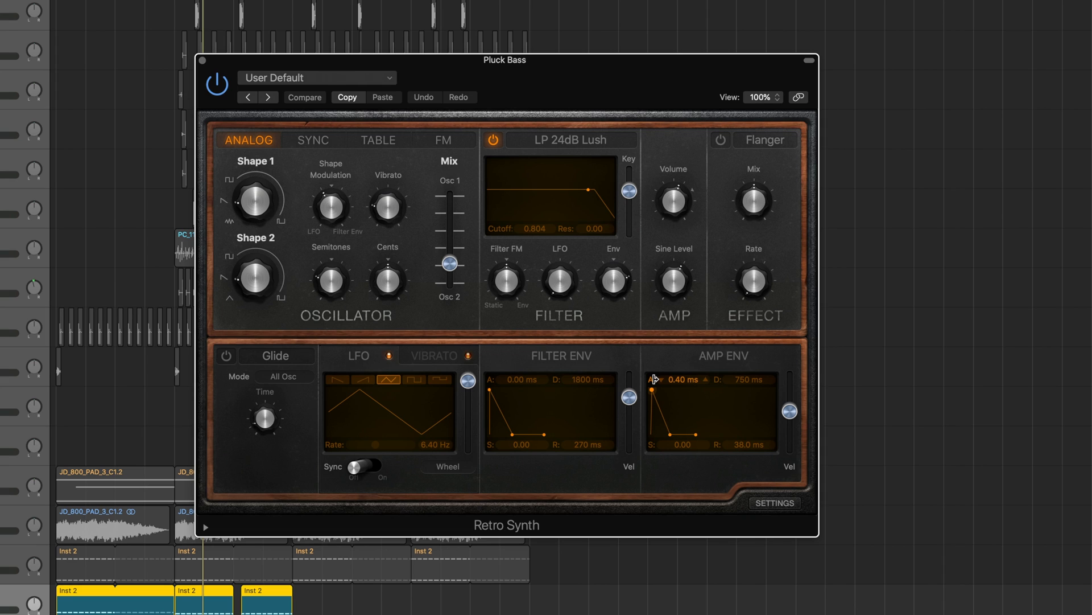
- Review Pluck Bass's Retro Synth, Limiter and Overdrive settings, and close their windows
left_click(202, 59)
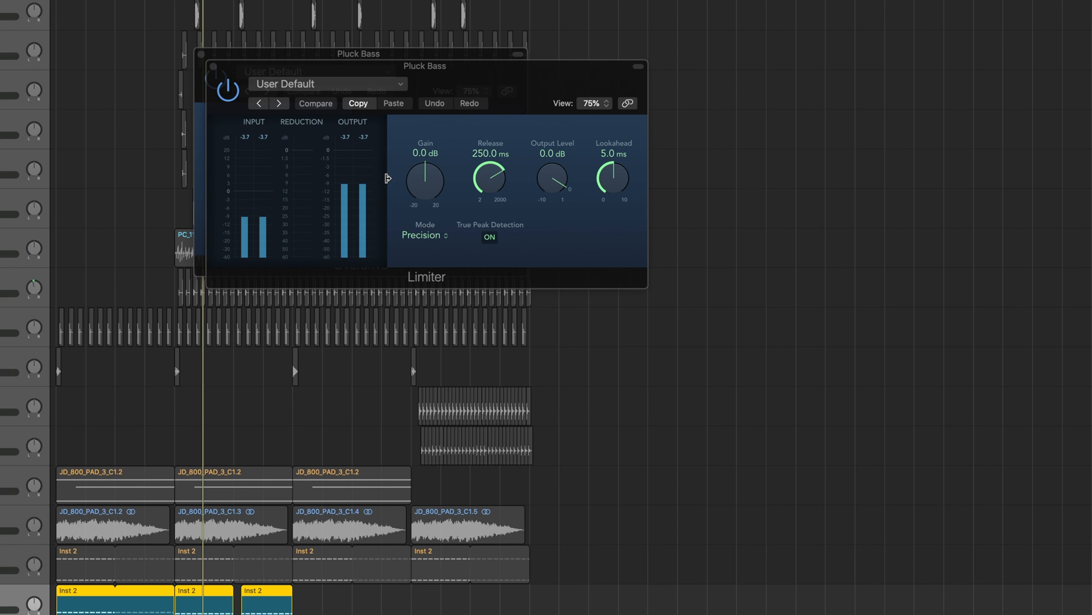
left_click(213, 66)
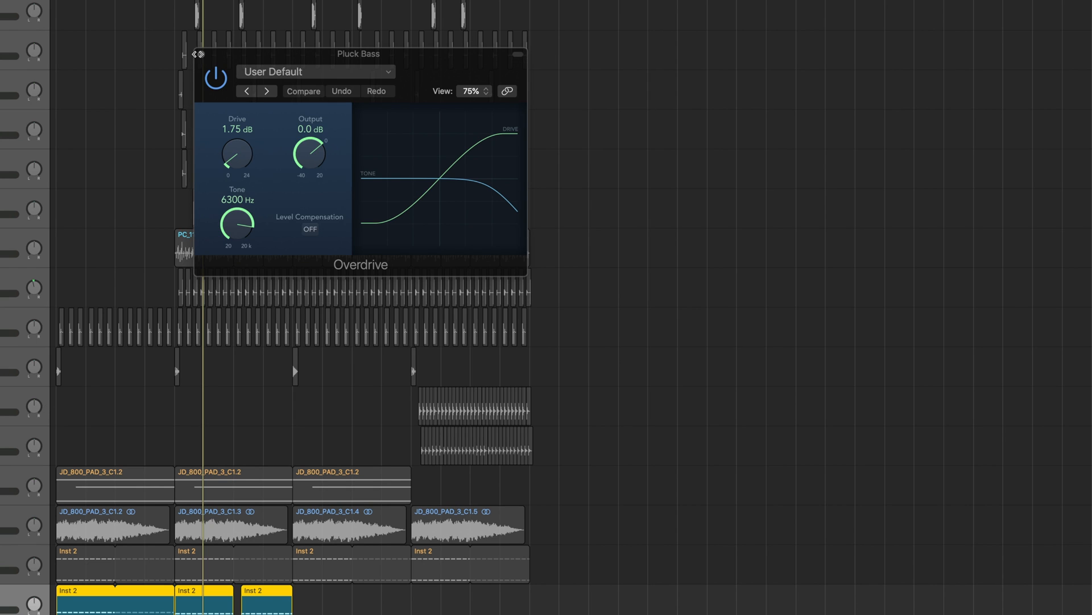
left_click(201, 54)
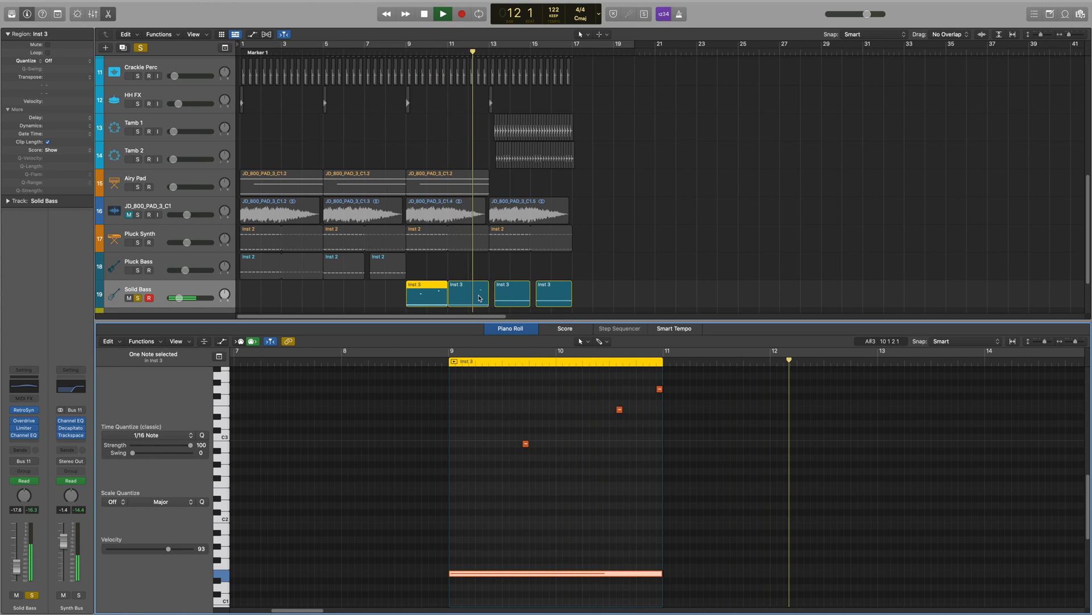
- Examine the notes of Solid Bass's second Inst 3 region in the Piano Roll during playback, and stop playback
left_click(481, 296)
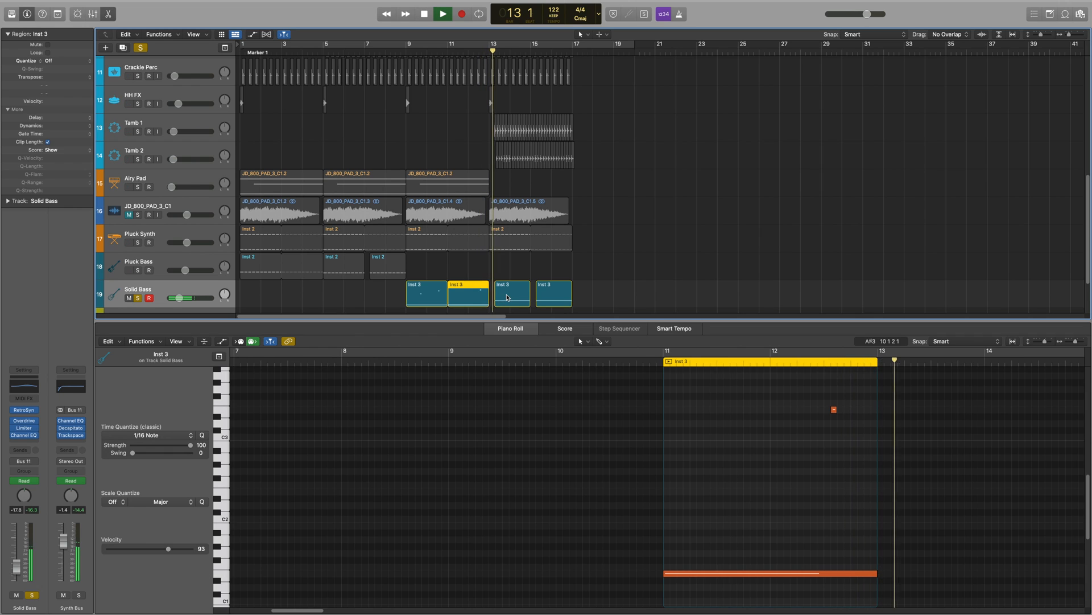
key("space")
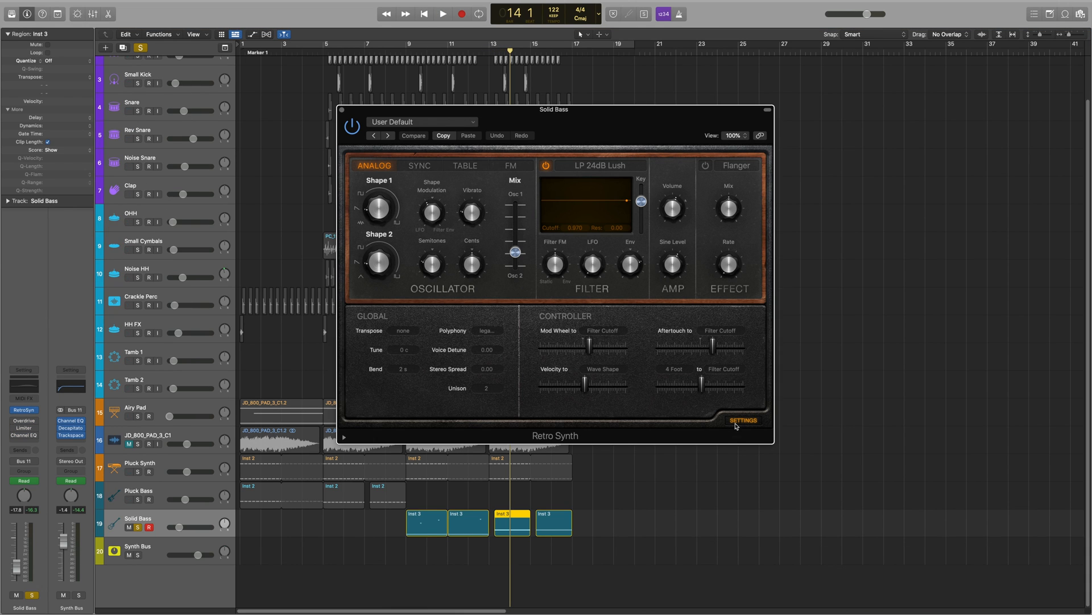
- Return Solid Bass's Retro Synth from its global settings to the envelope view, and adjust the Shape 1 oscillator
left_click(736, 424)
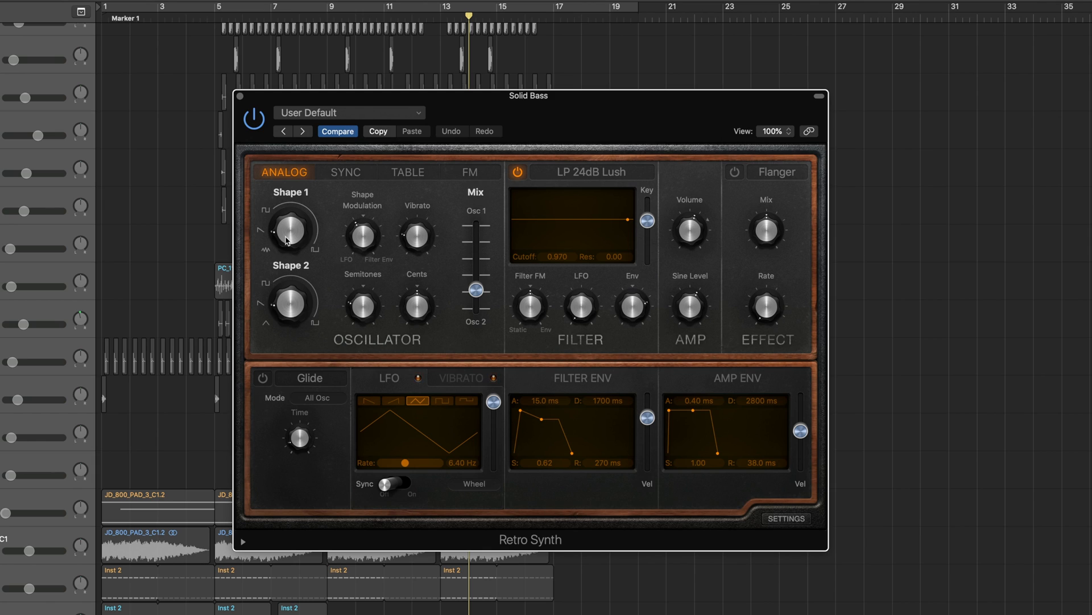
left_click_drag(286, 239, 265, 234)
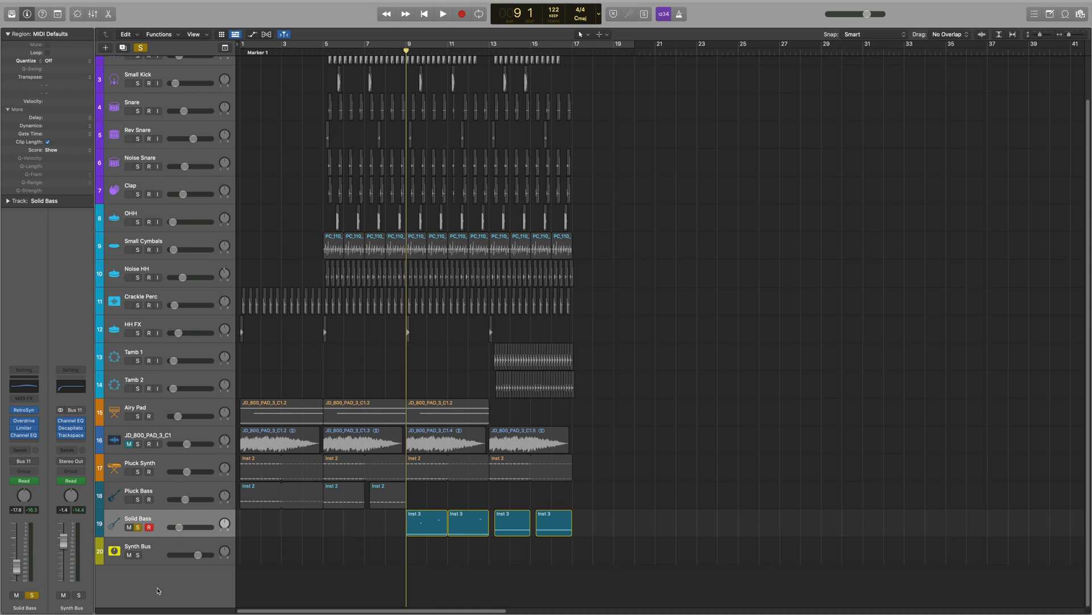
- Play Solid Bass from bar 9 briefly, and examine the short high notes of its Inst 3 region in the Piano Roll
key("space")
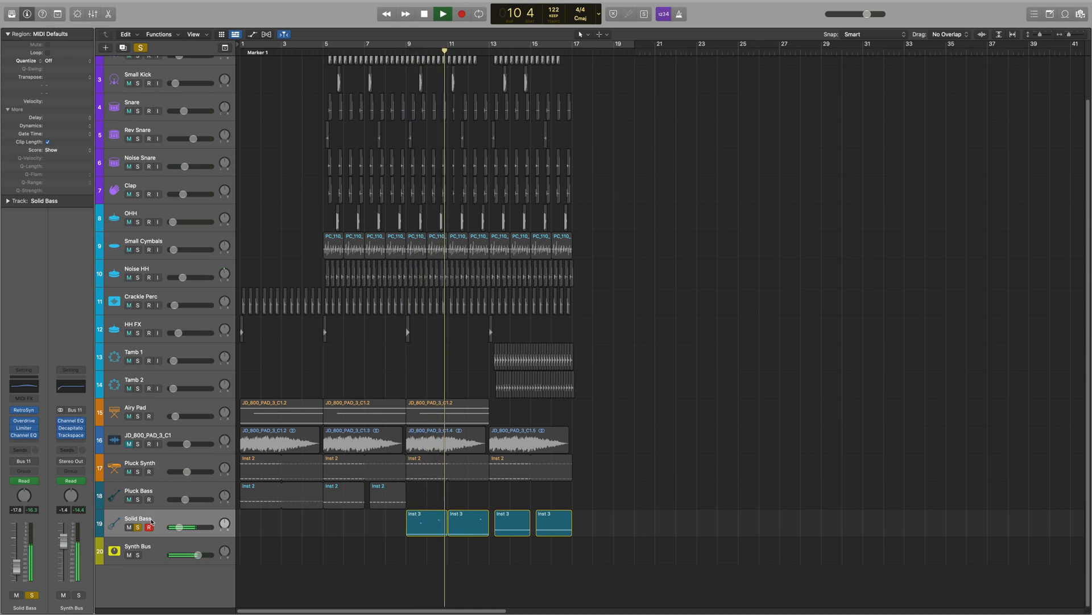
key("space")
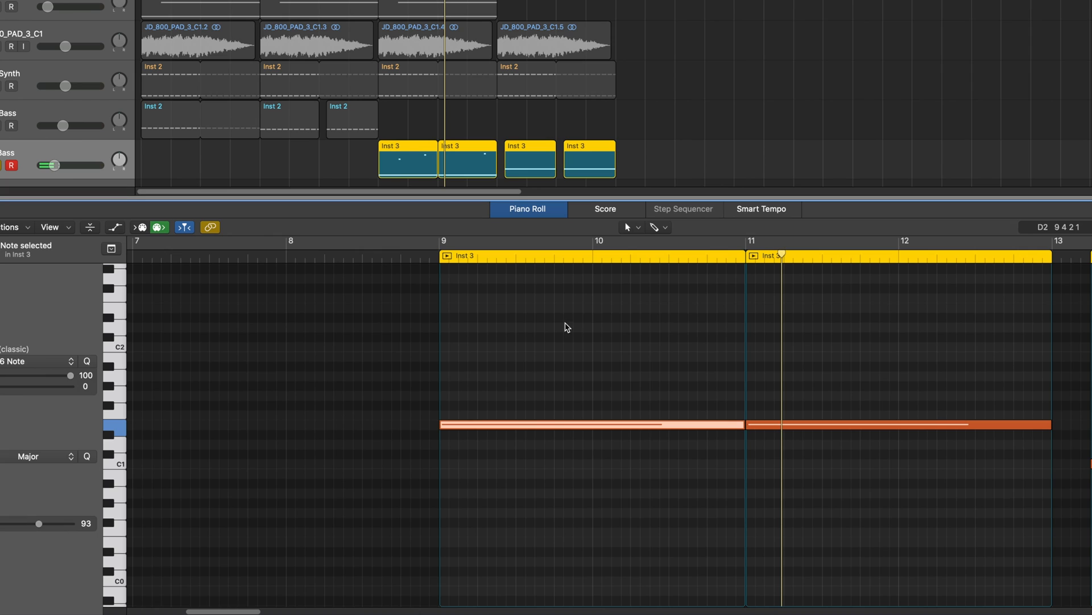
scroll(581, 331, "up", 5)
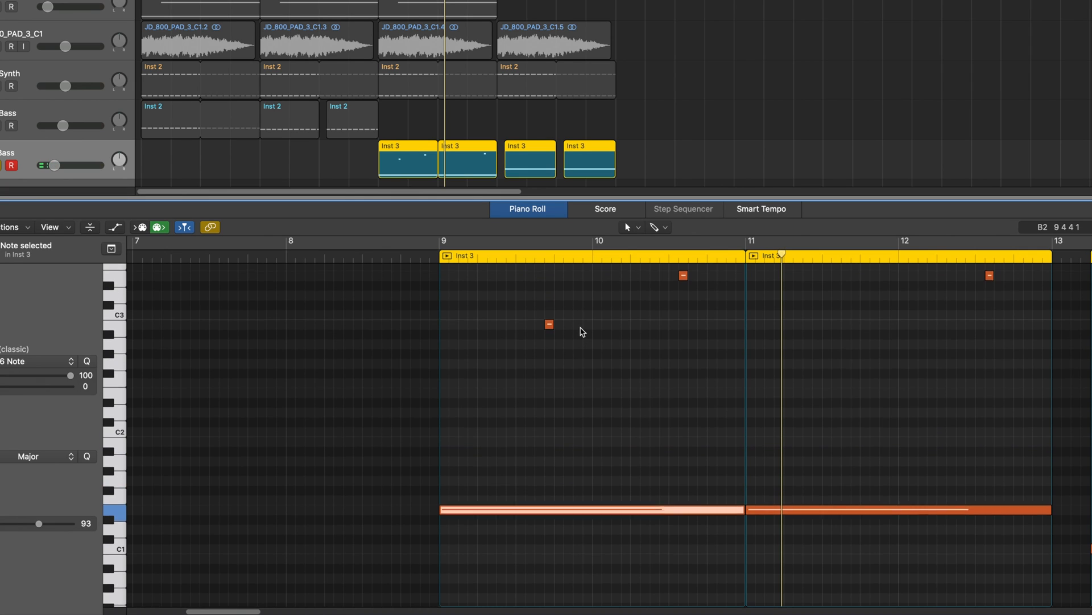
scroll(581, 330, "up", 3)
left_click(521, 359)
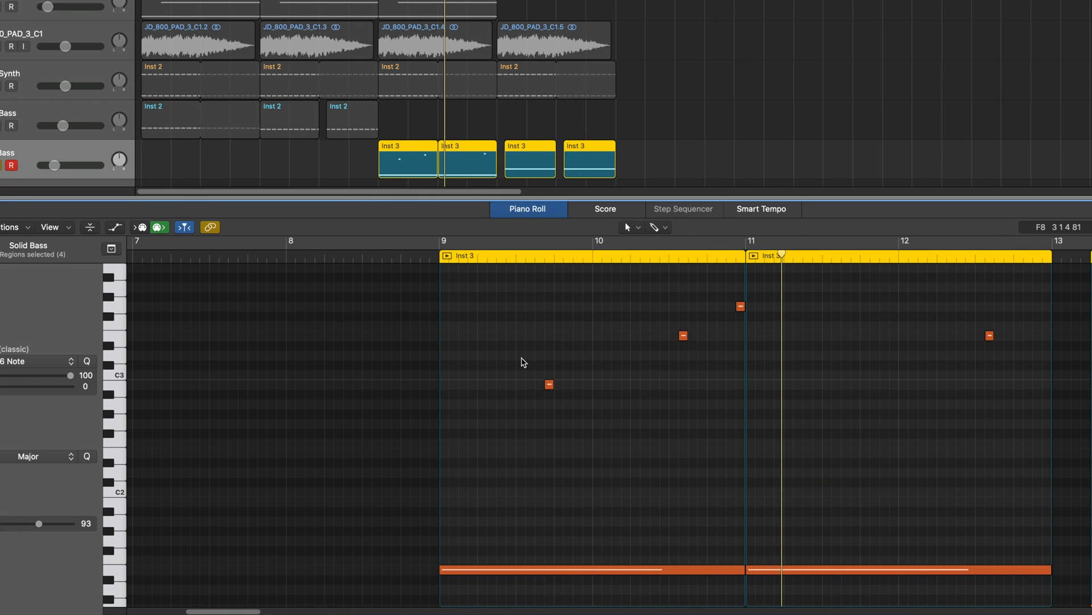
left_click_drag(521, 359, 620, 425)
left_click_drag(675, 293, 705, 354)
left_click(741, 306)
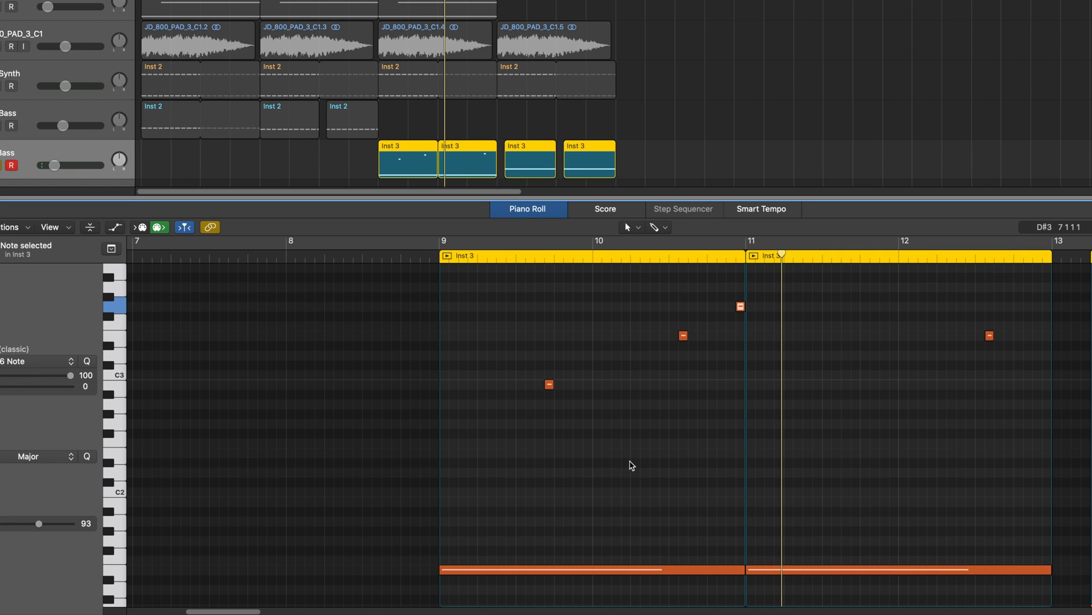
- Show the global settings of Solid Bass's Retro Synth, and inspect the Polyphony options without changing the legato setting
key("v")
left_click(859, 340)
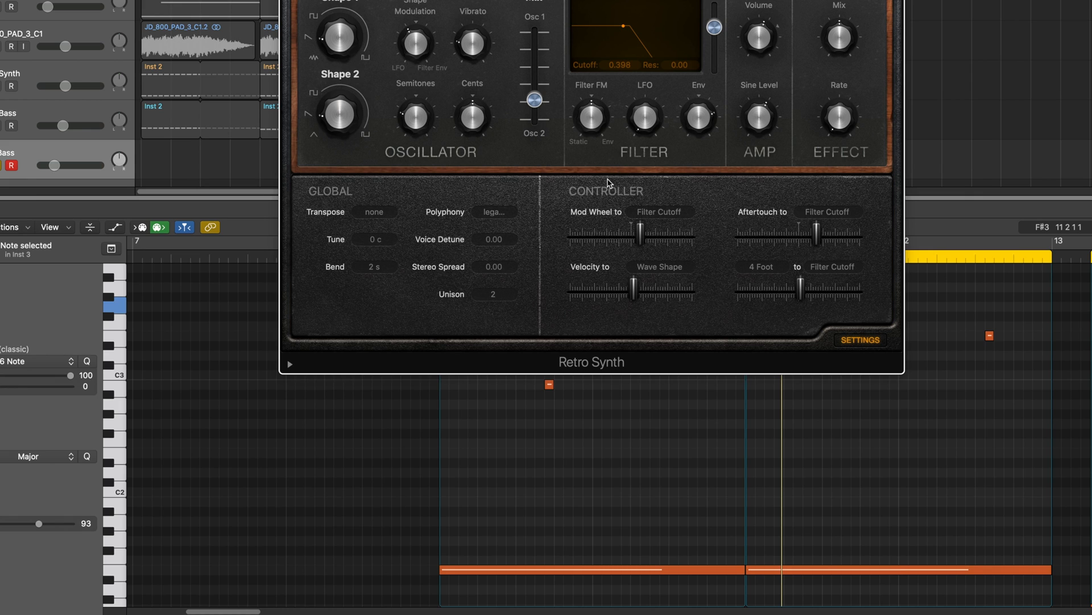
left_click(490, 214)
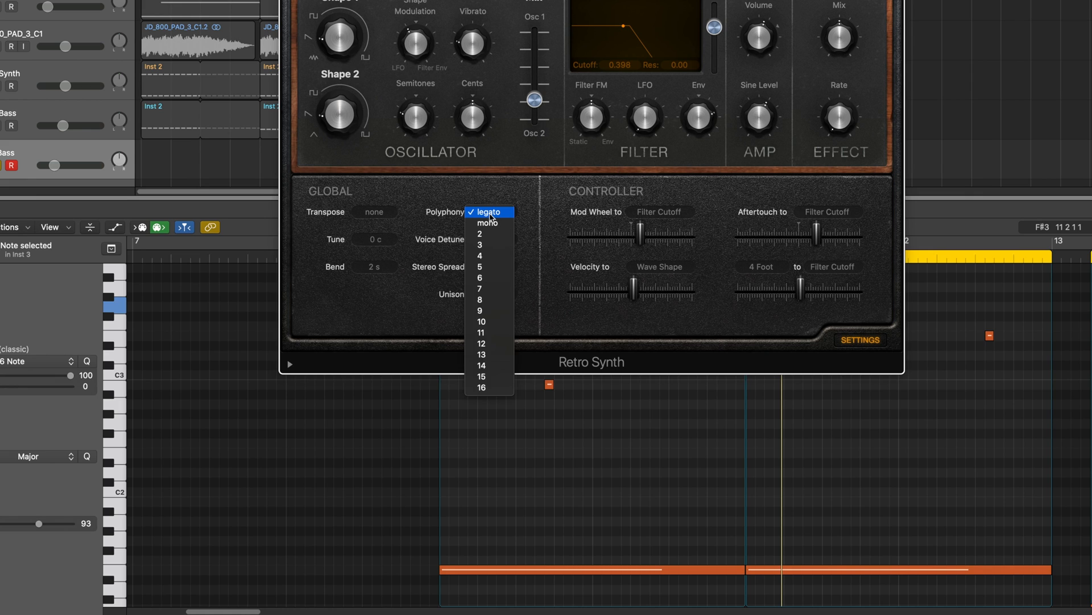
left_click(302, 445)
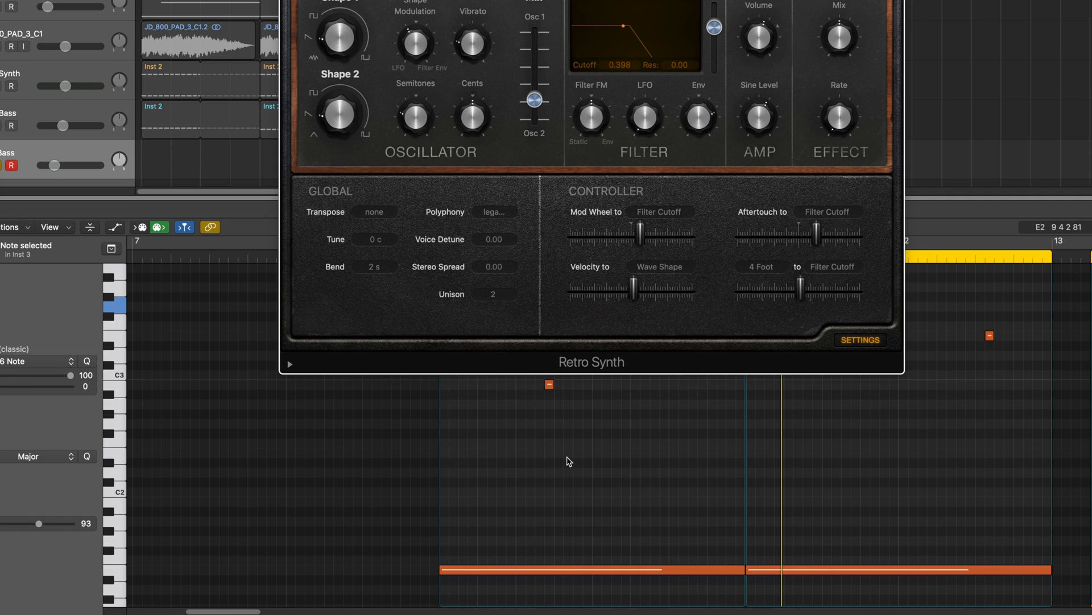
- Return the playhead to bar 9 and play Solid Bass again
left_click(569, 461)
key("comma")
key("comma")
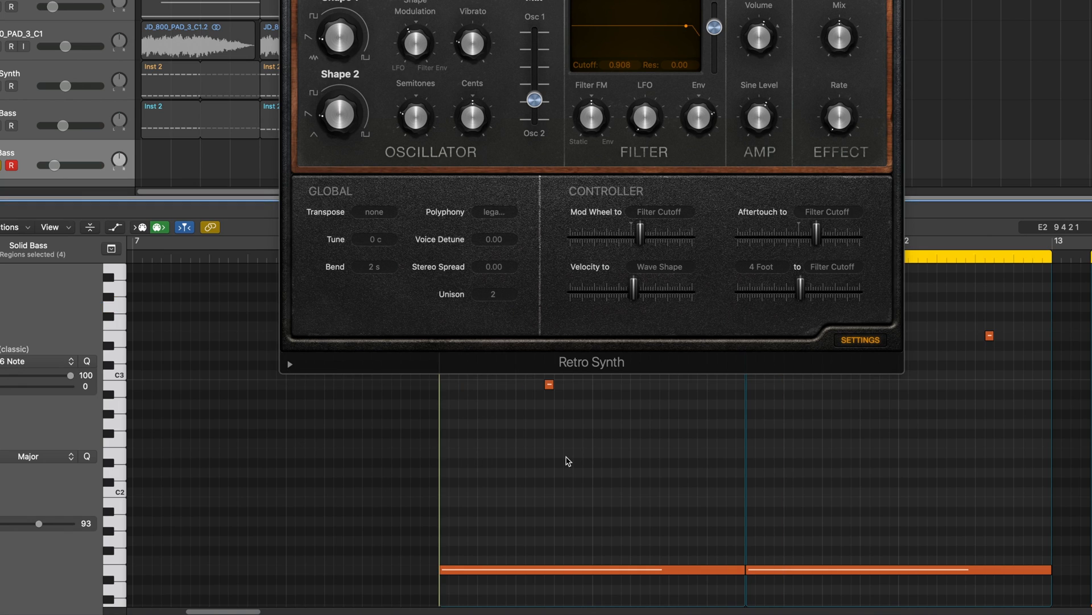
key("space")
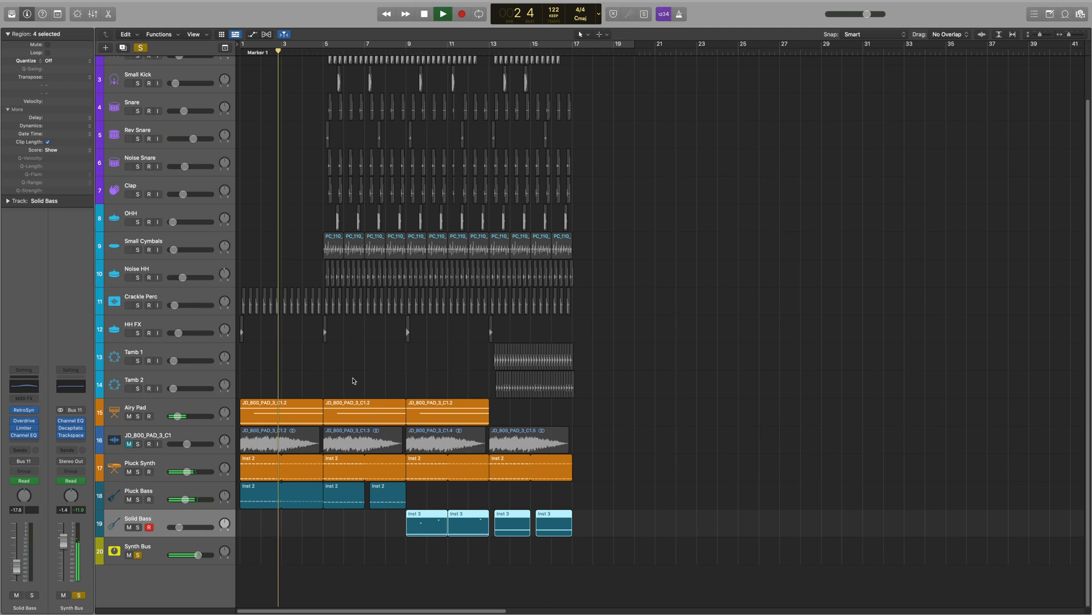
- Stop playback, and review the Synth Bus's Channel EQ and Decapitator with their windows placed apart
key("space")
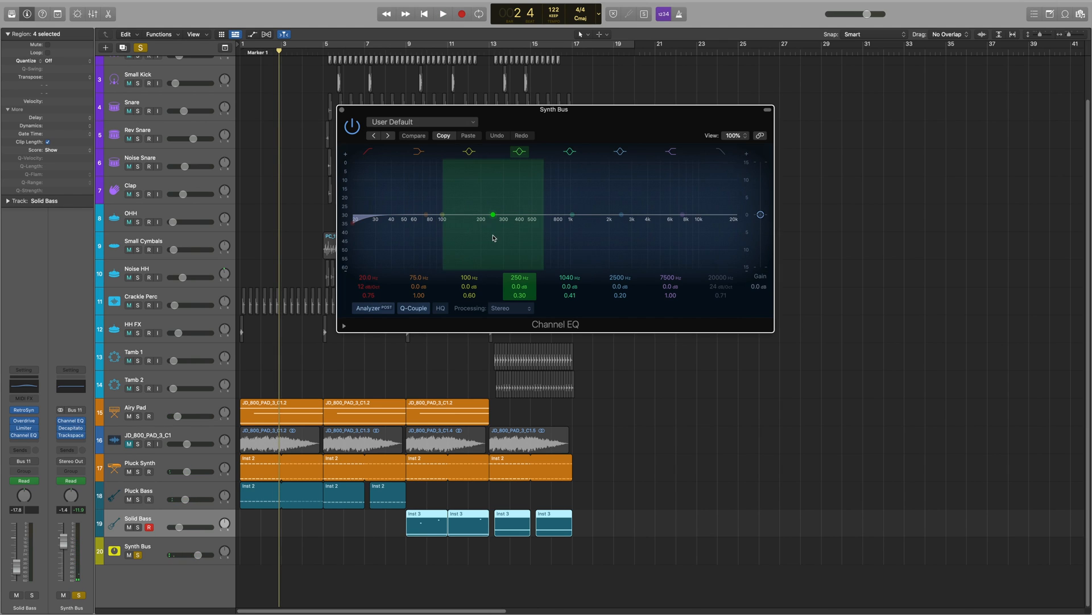
left_click_drag(706, 113, 993, 64)
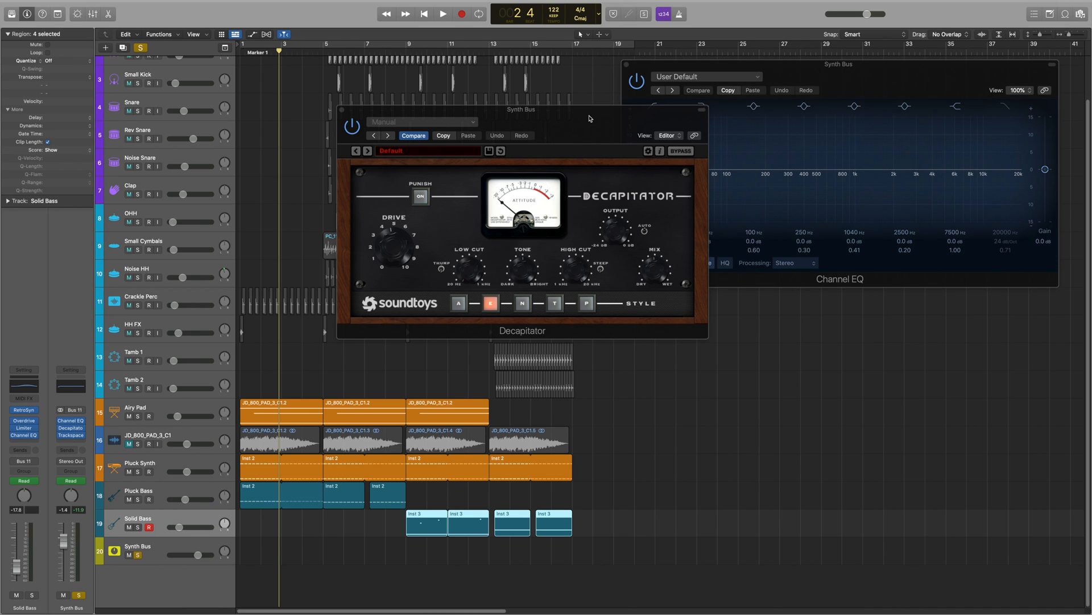
left_click_drag(590, 118, 622, 169)
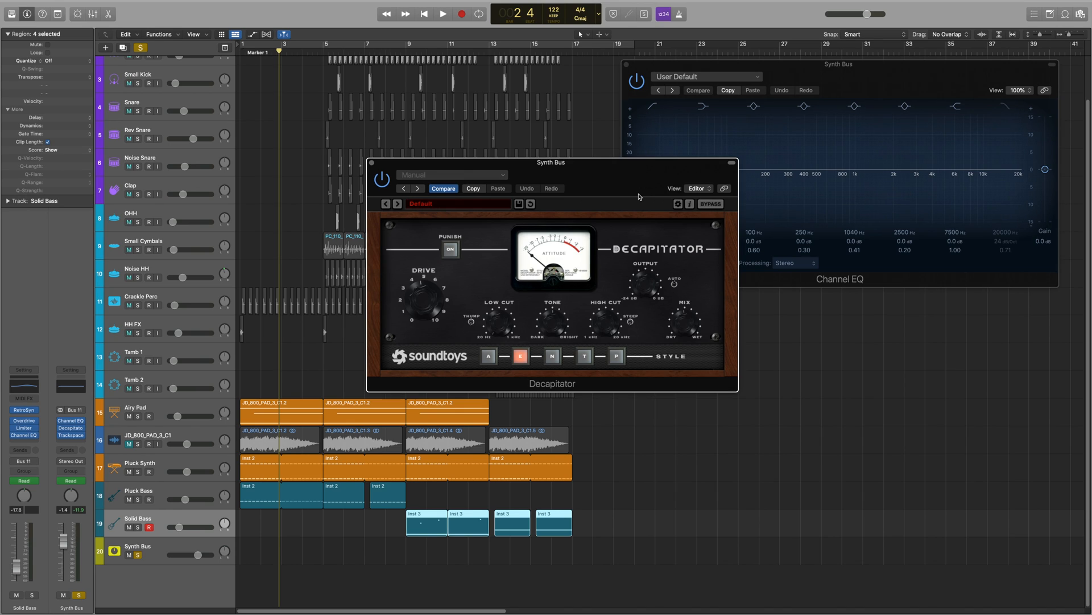
- Play the soloed Synth Bus from the project start to watch Decapitator and the EQ, stop playback, and close Decapitator
key("Return")
key("space")
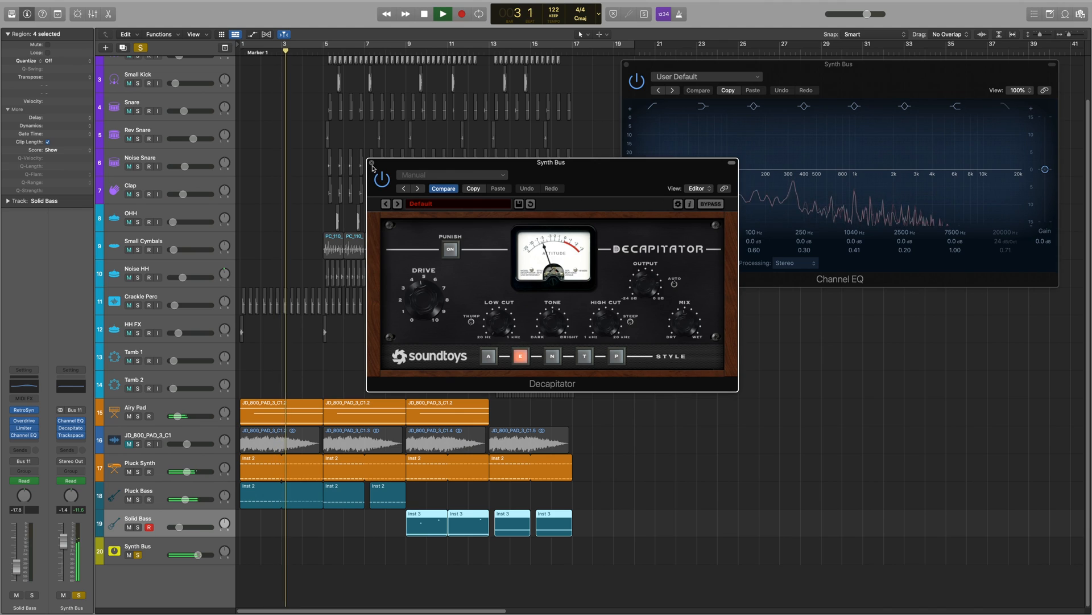
key("space")
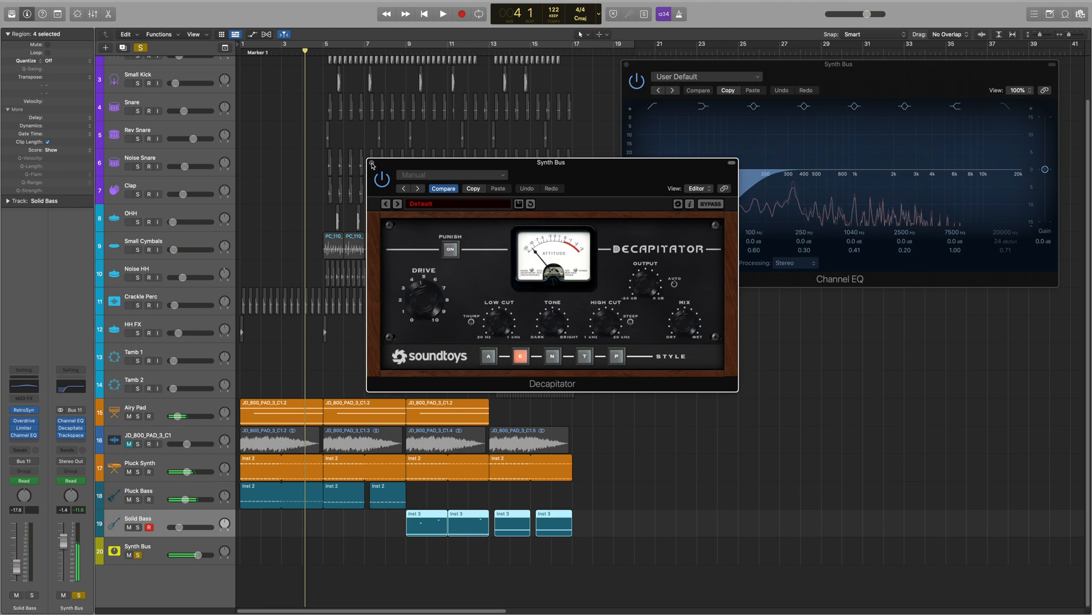
left_click(372, 164)
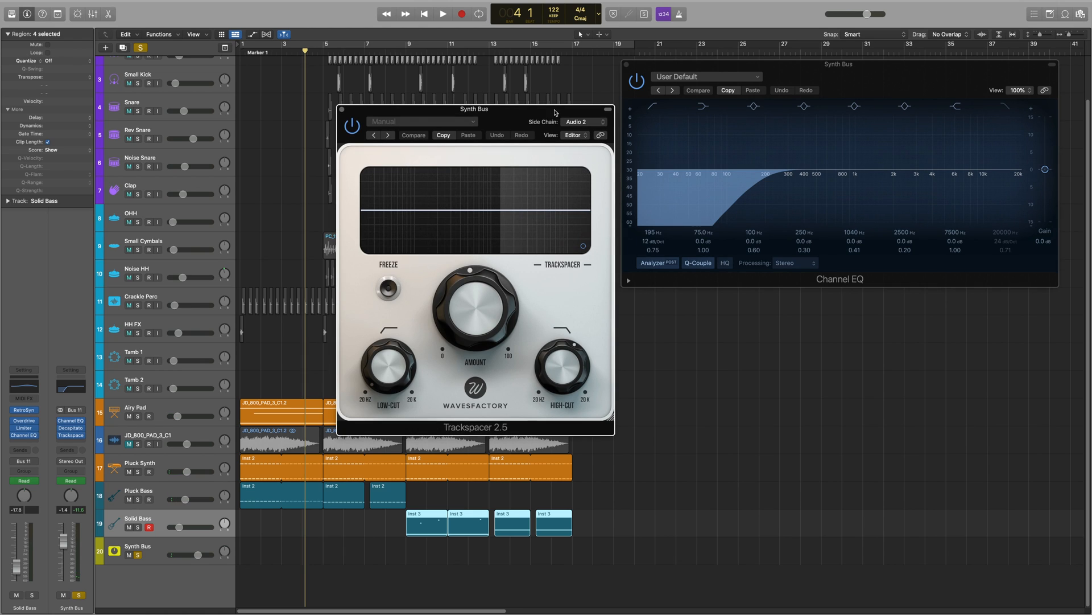
- Review the Synth Bus's Trackspacer side-chained to Audio 2, and solo the Thump Kick track
left_click_drag(557, 113, 573, 155)
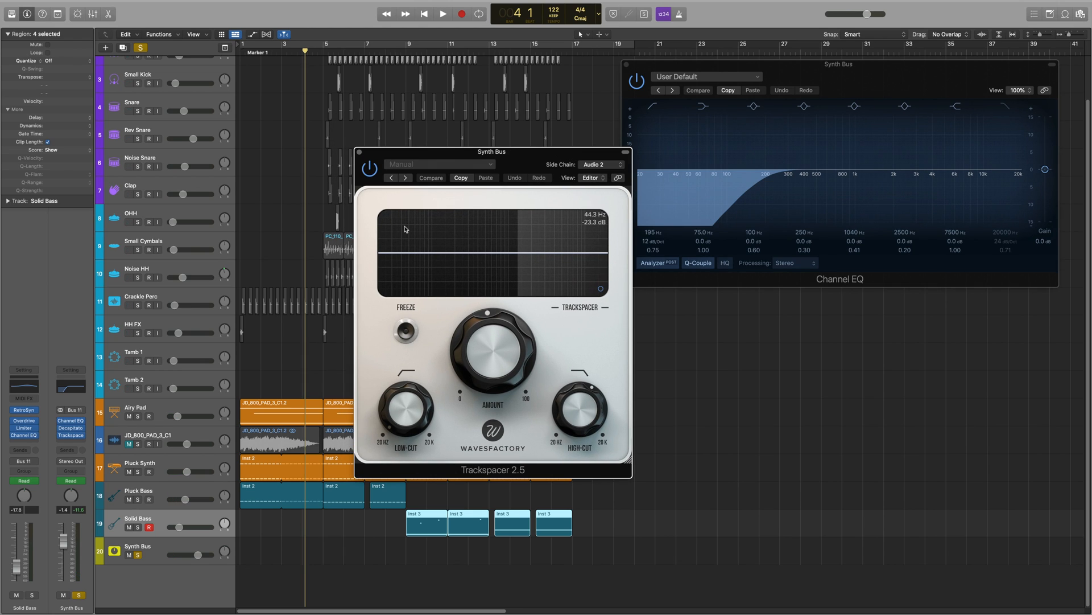
scroll(286, 182, "up", 2)
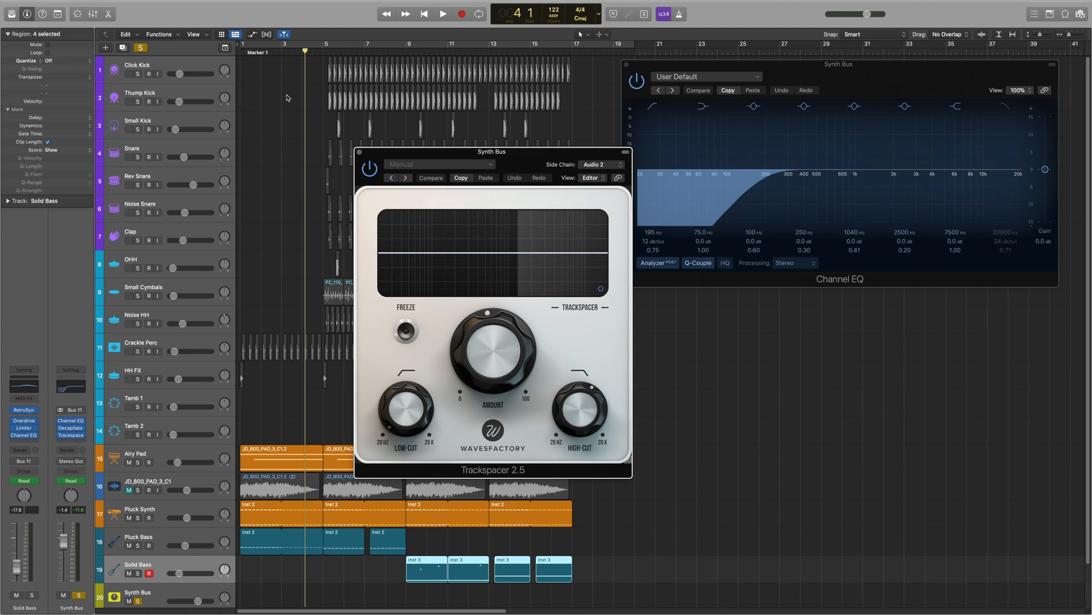
left_click(140, 103)
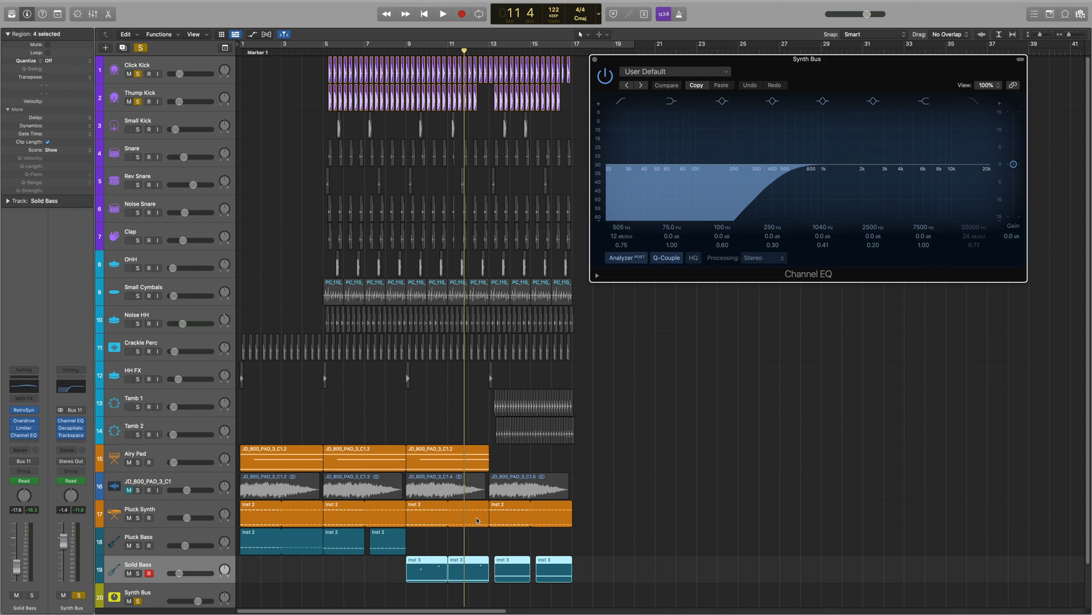
- Move the playhead back to bar 7 and play the Synth Bus with the kicks while its Channel EQ is open
key("comma")
key("comma")
key("comma")
key("comma")
key("comma")
key("comma")
key("comma")
key("comma")
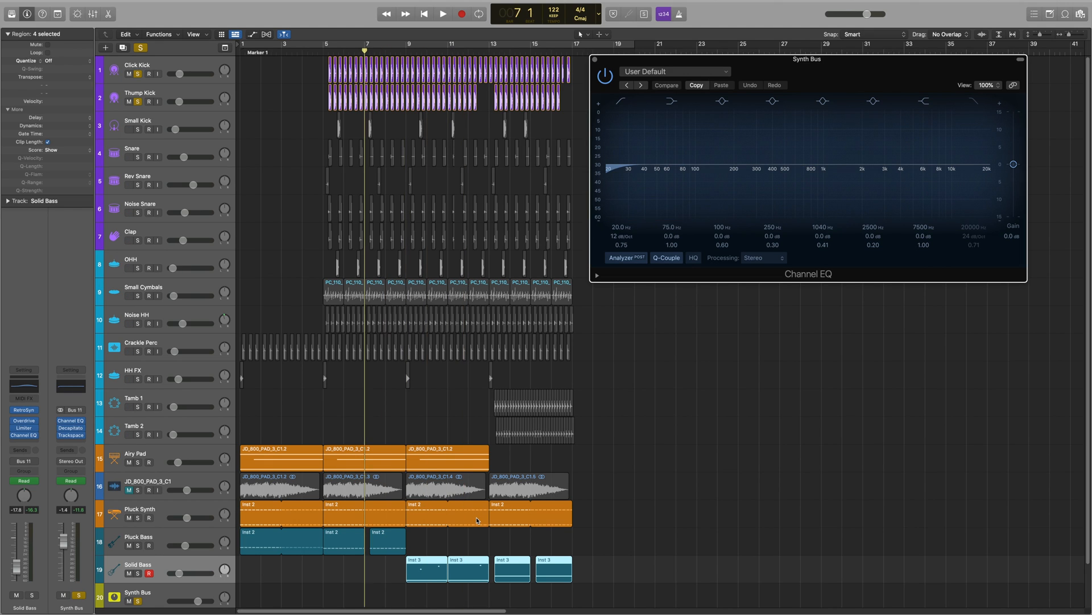
key("space")
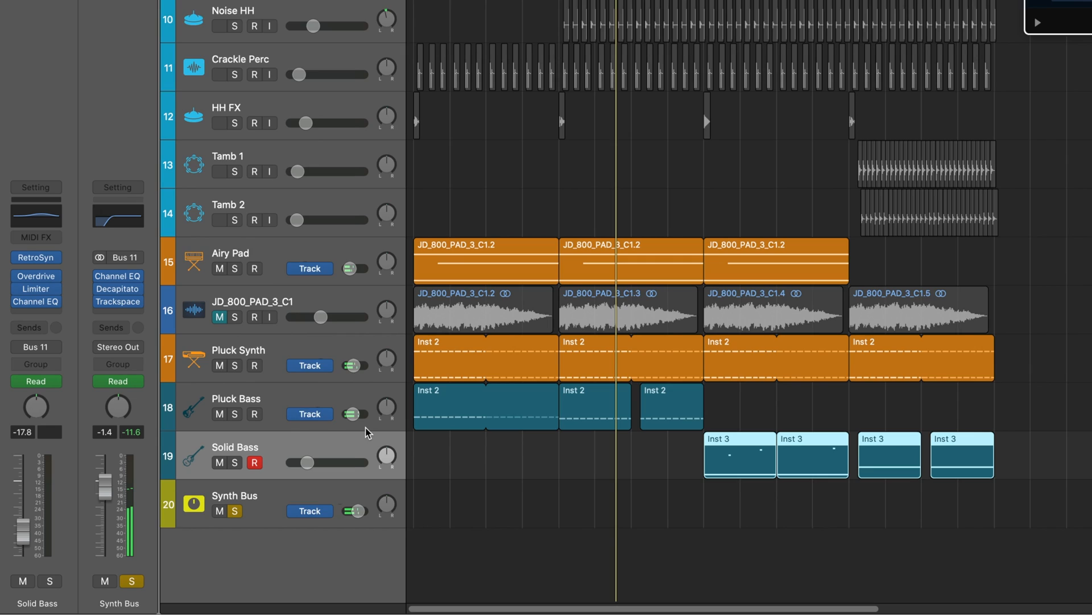
- Show track automation, select the Synth Bus, and play from bar 3 to follow its Low Cut Freq automation
key("a")
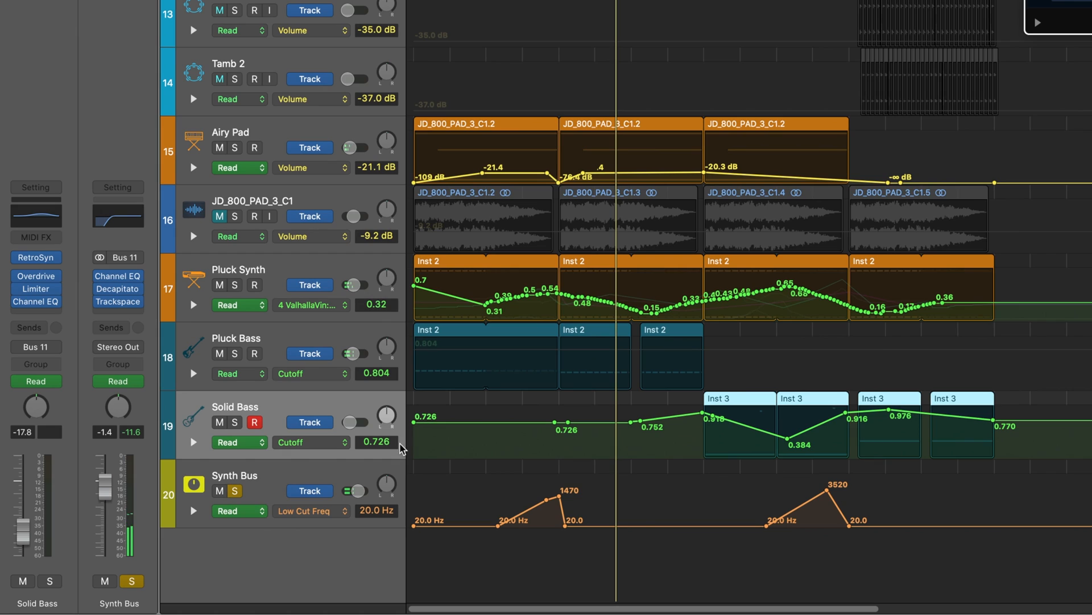
left_click(260, 485)
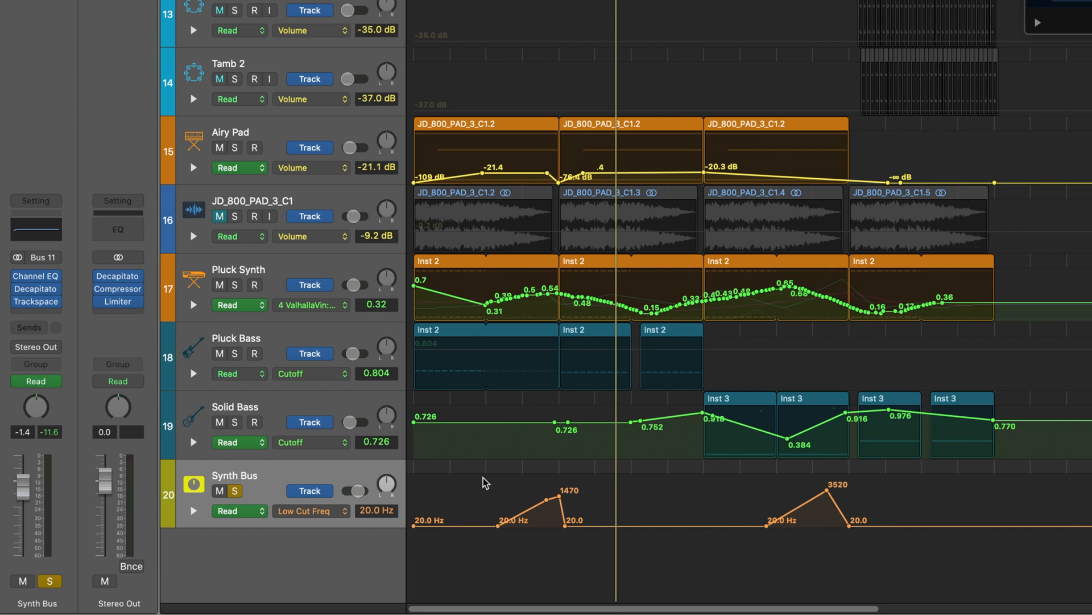
key("comma")
key("comma")
key("comma")
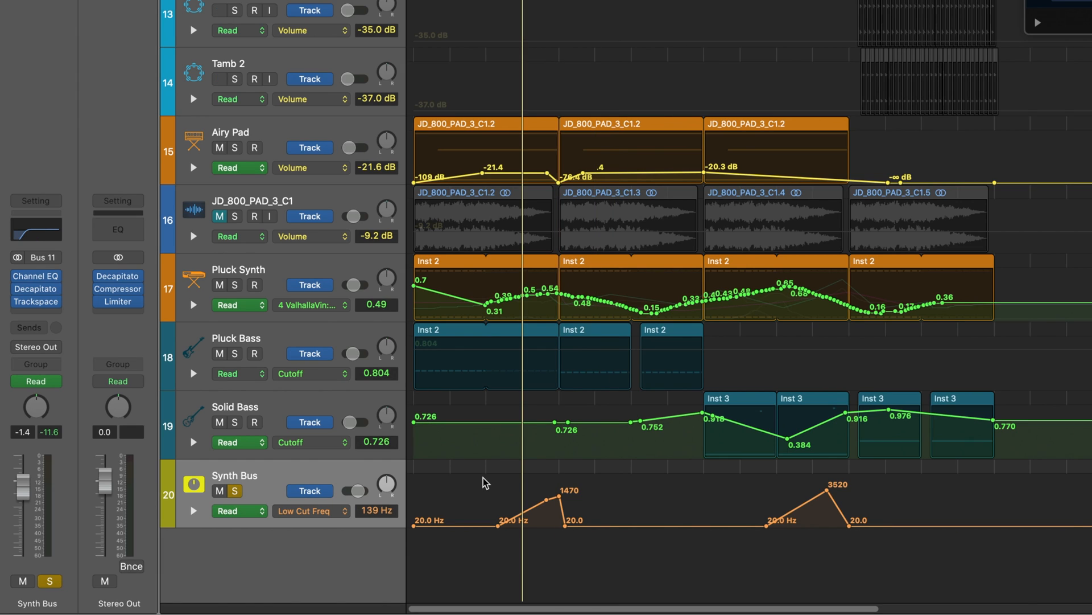
key("comma")
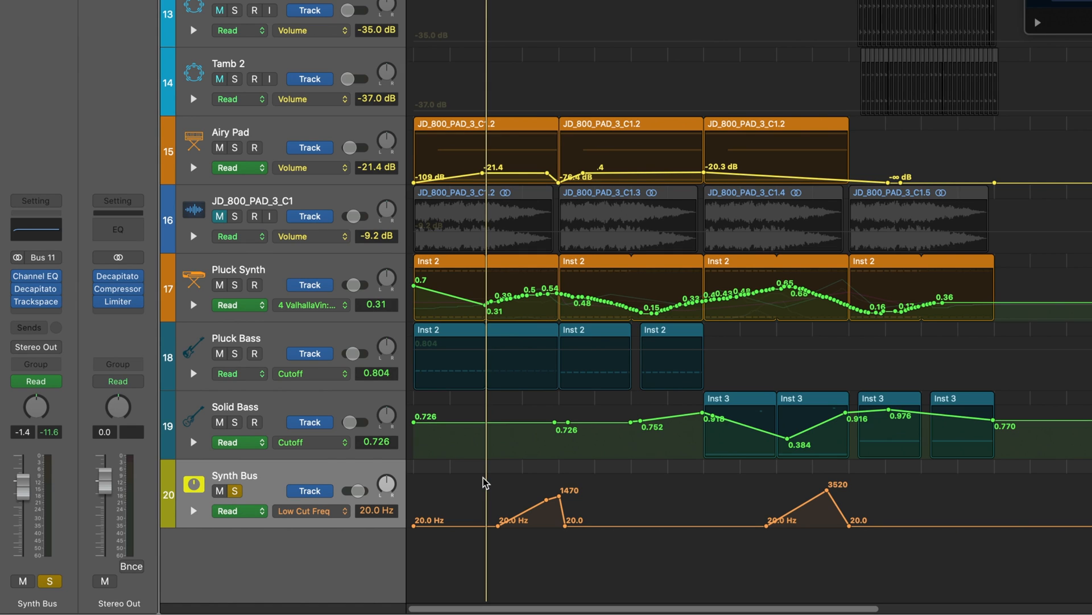
key("space")
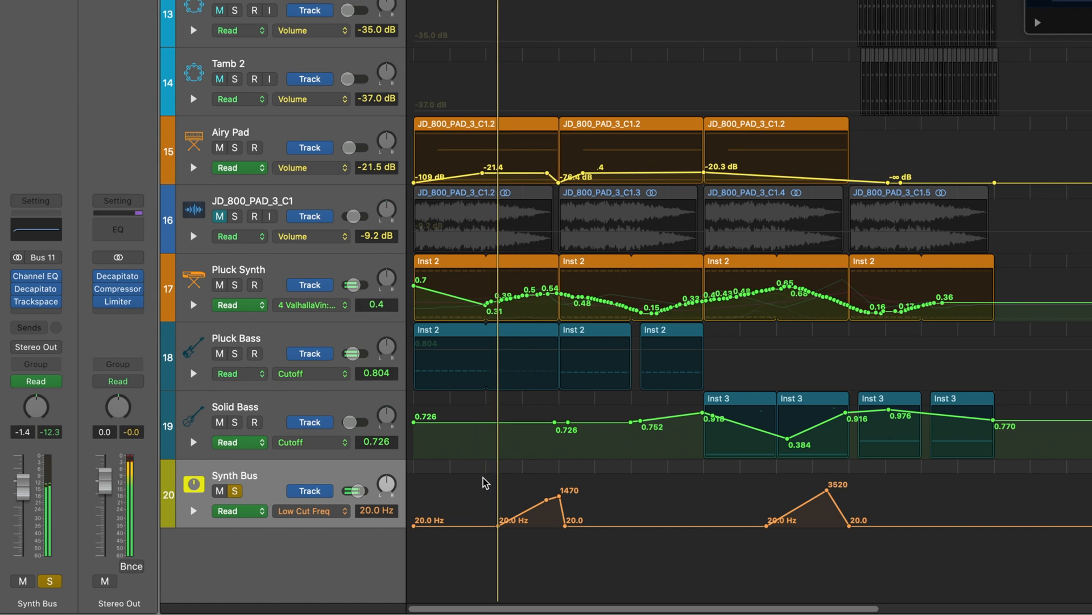